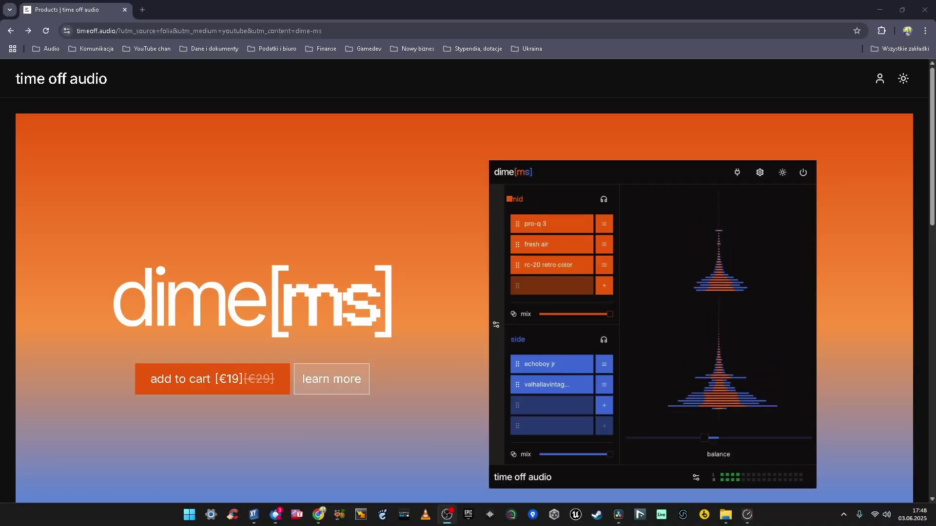
# Look through the time off audio products page from dime[ms] down to dime[mb] and return to the beginning.
pyautogui.scroll(-10, 509, 199)
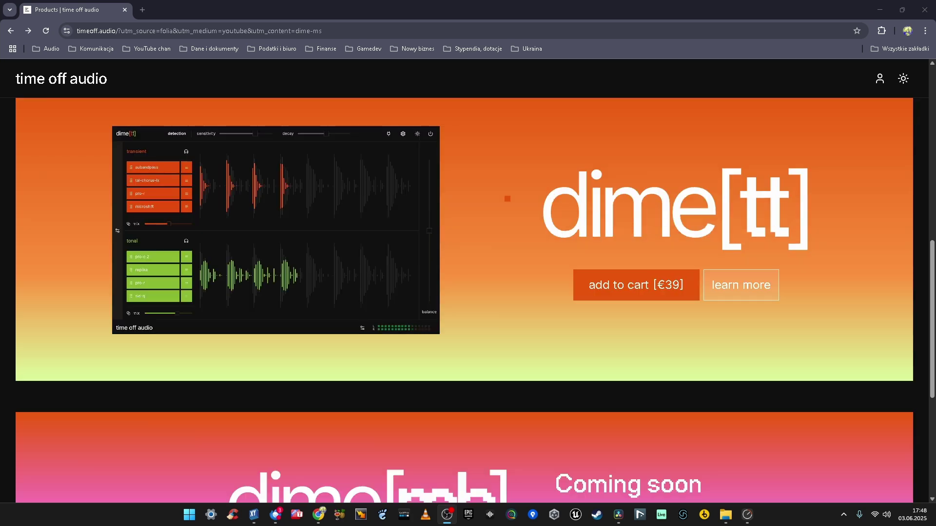
pyautogui.scroll(-5, 507, 198)
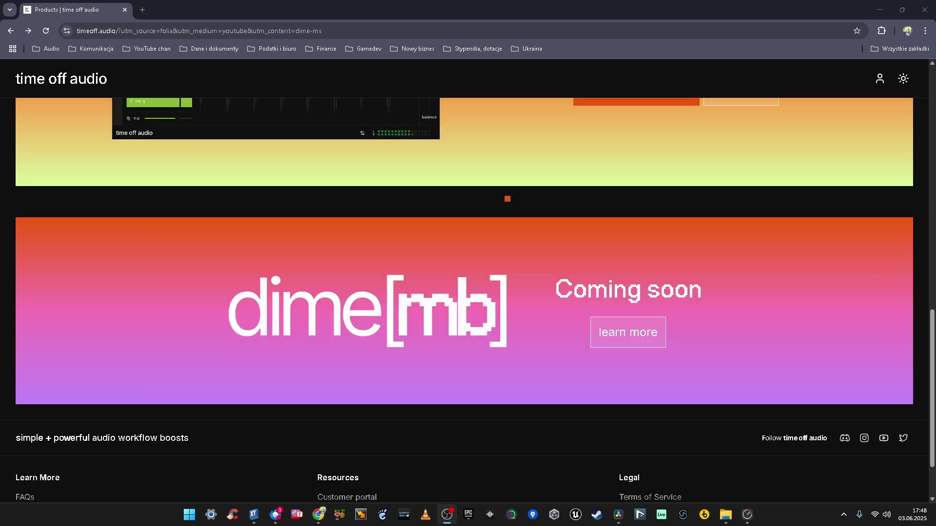
pyautogui.scroll(15, 508, 199)
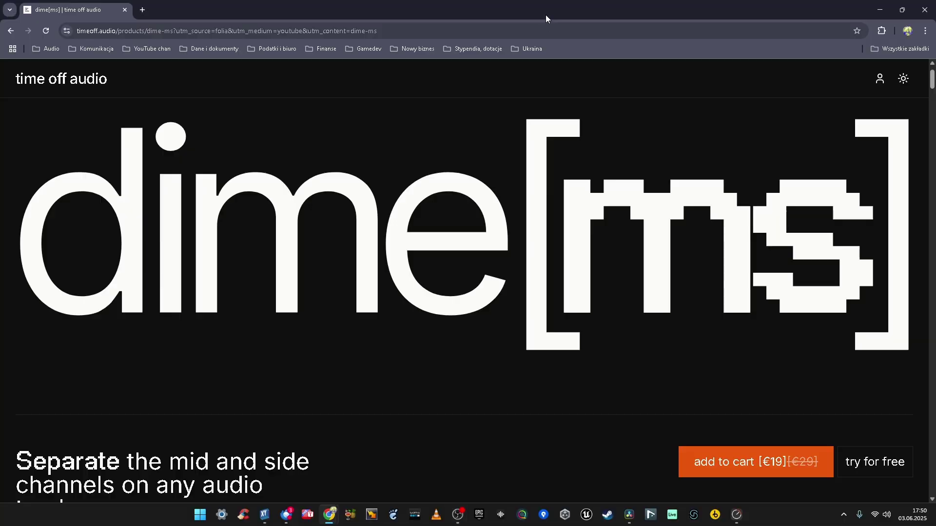
# View the dime[ms] product page in full screen and read through to its mid-side processing section.
pyautogui.press('F11')
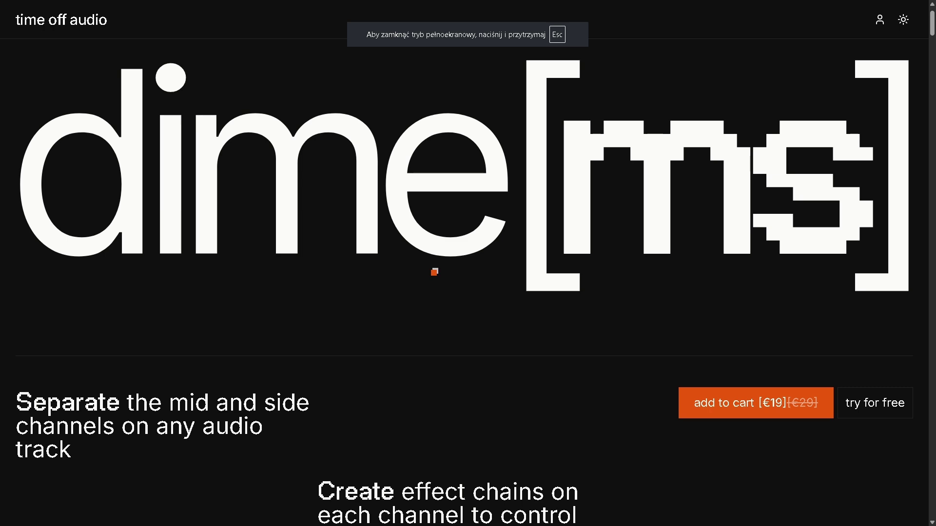
pyautogui.scroll(-6, 434, 273)
pyautogui.scroll(-5, 434, 273)
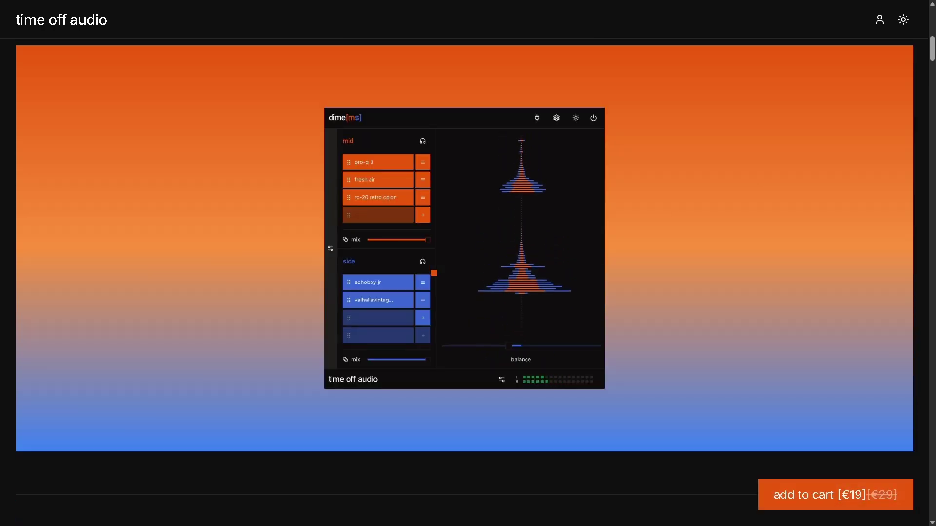
pyautogui.scroll(-12, 434, 273)
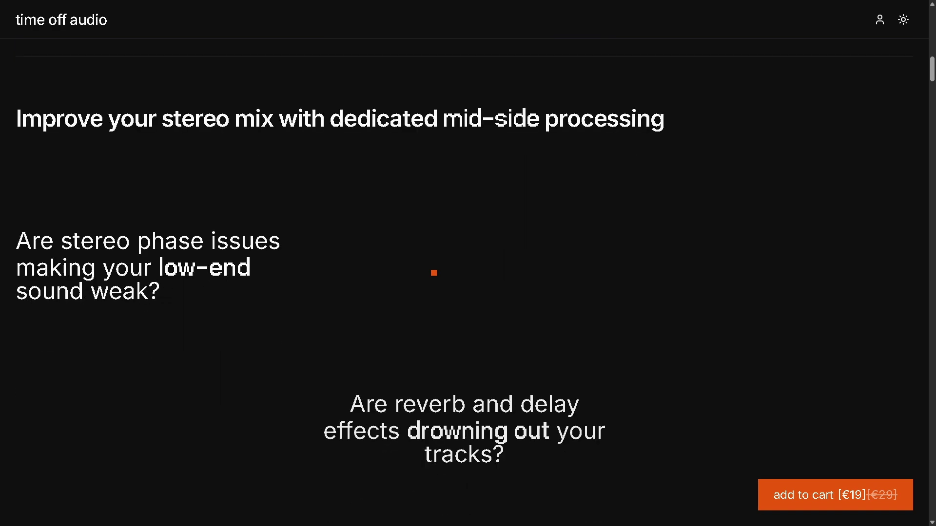
pyautogui.scroll(-4, 434, 273)
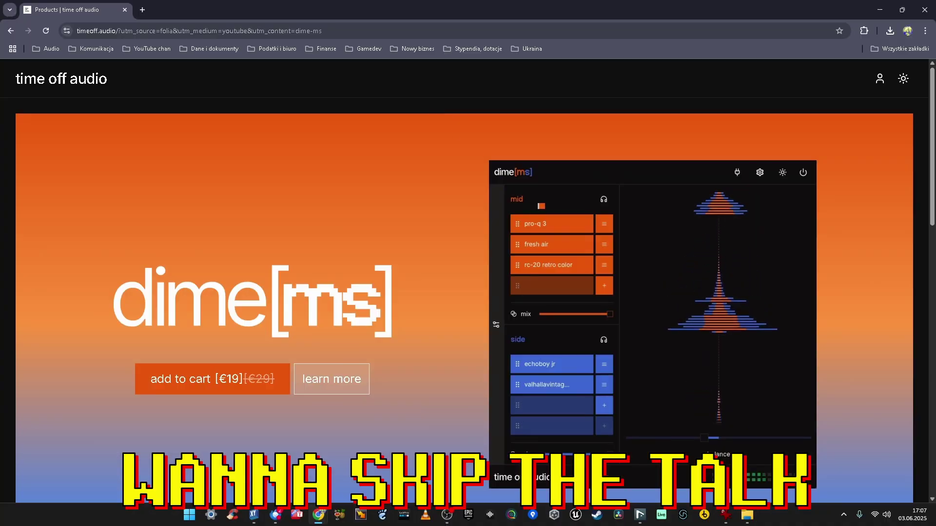
# Open the dime[tt] details from the time off audio products page and examine its transient and tonal plugin interface.
pyautogui.scroll(-1, 463, 292)
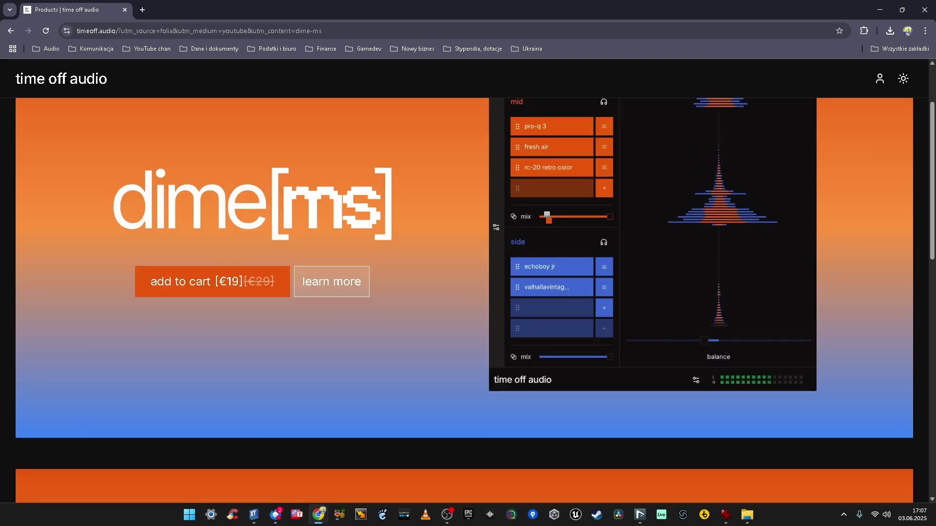
pyautogui.scroll(-8, 468, 293)
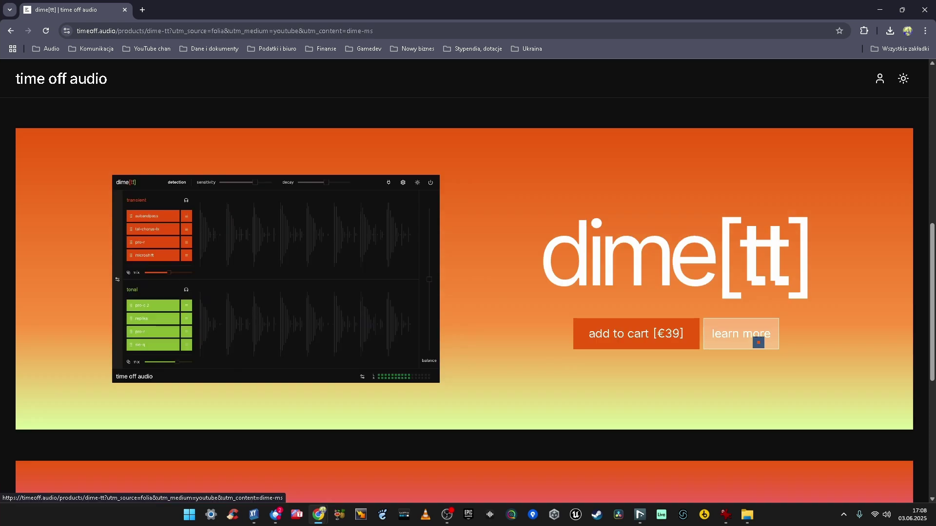
pyautogui.click(758, 342)
pyautogui.scroll(-6, 470, 263)
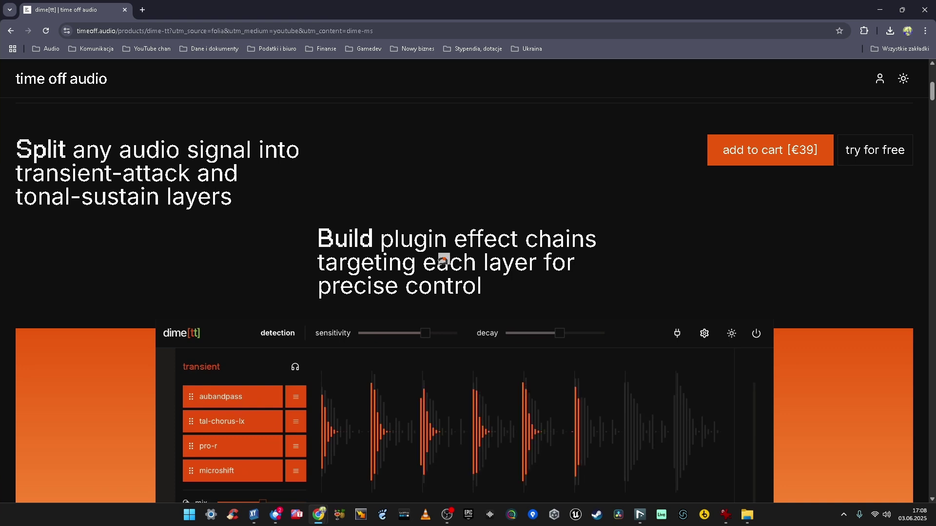
pyautogui.scroll(-6, 443, 259)
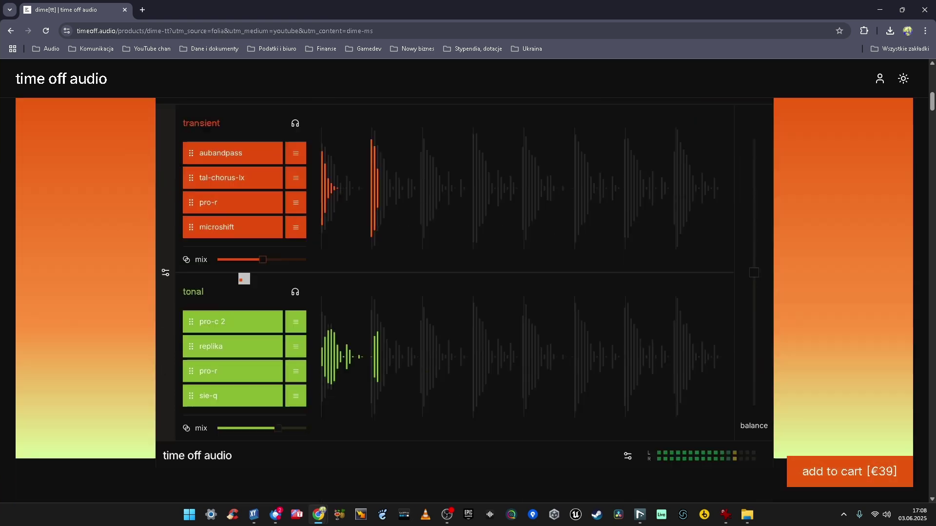
pyautogui.scroll(3, 318, 311)
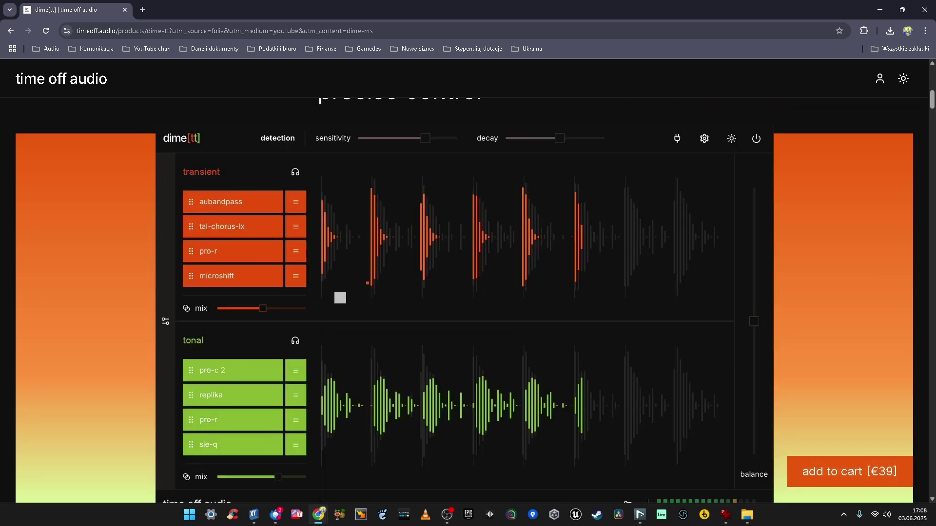
# Return to the time off audio products page and review the dime[ms] offer.
pyautogui.click(8, 35)
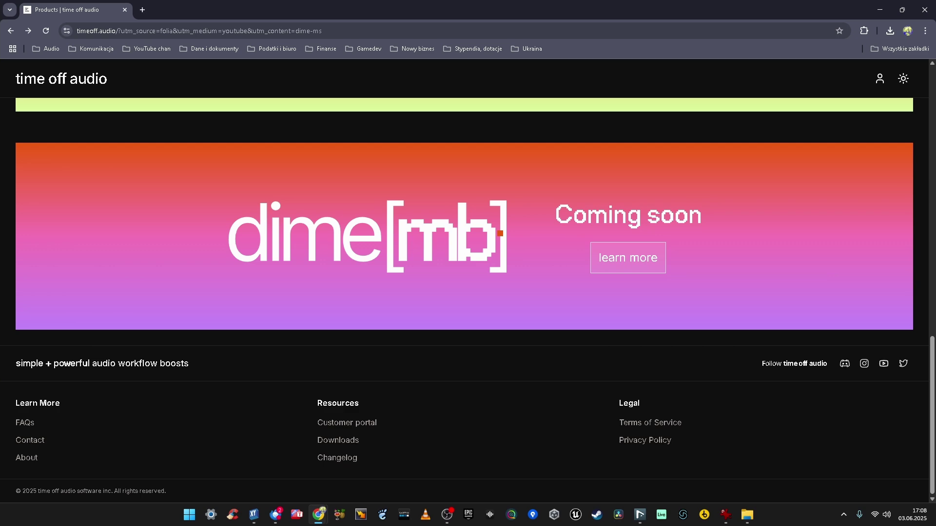
pyautogui.scroll(15, 500, 234)
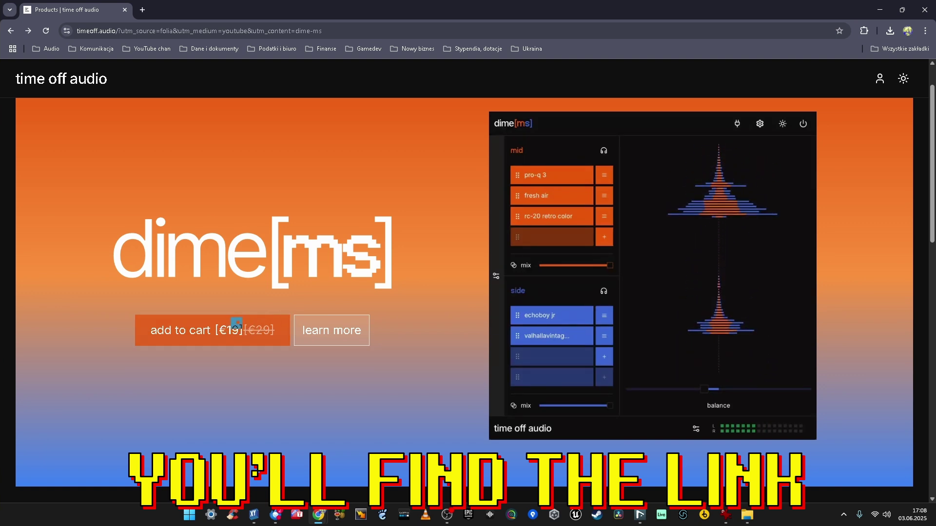
pyautogui.doubleClick(234, 329)
pyautogui.click(234, 330)
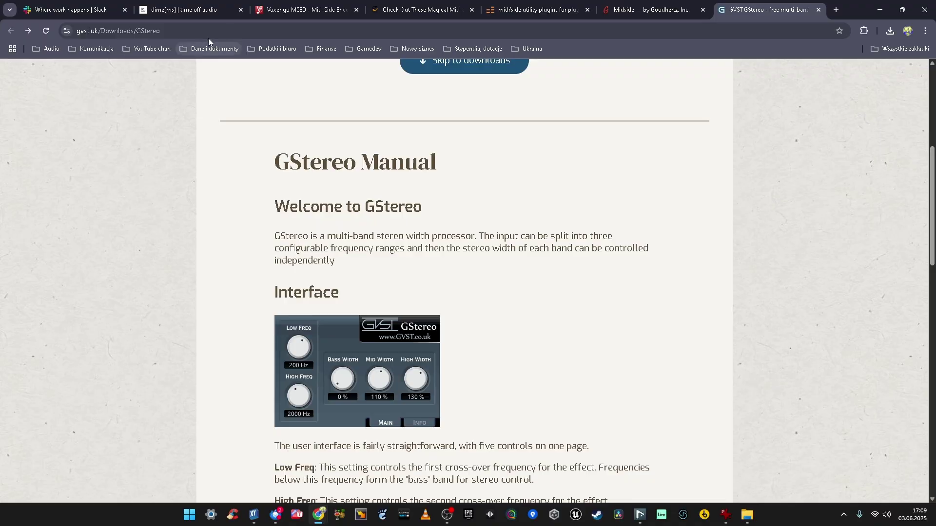
# View the open dime[ms] page, read the Voxengo MSED plugin overview, and close the MSED page.
pyautogui.click(201, 15)
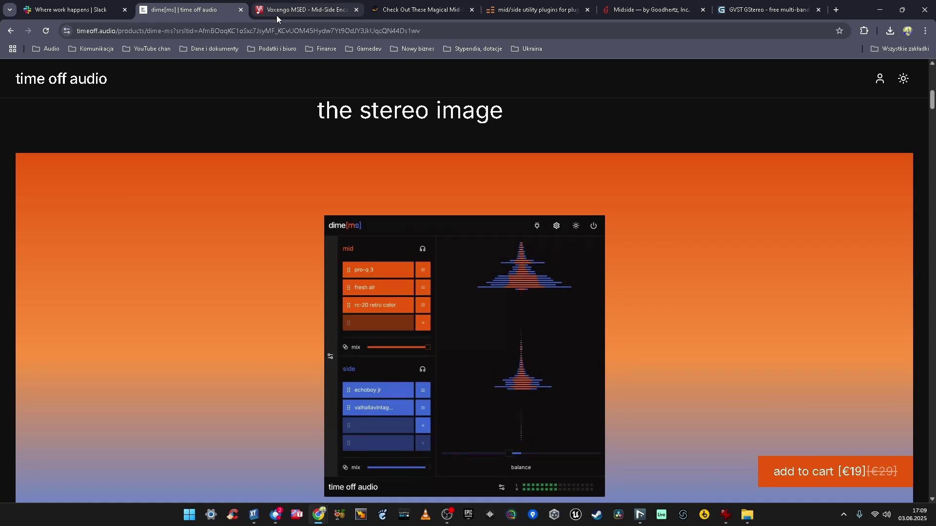
pyautogui.click(277, 15)
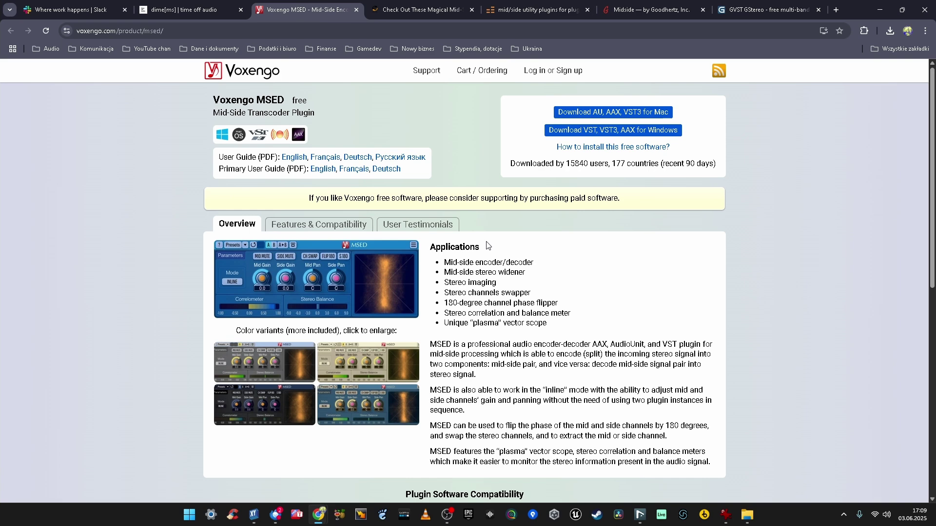
pyautogui.scroll(-1, 487, 245)
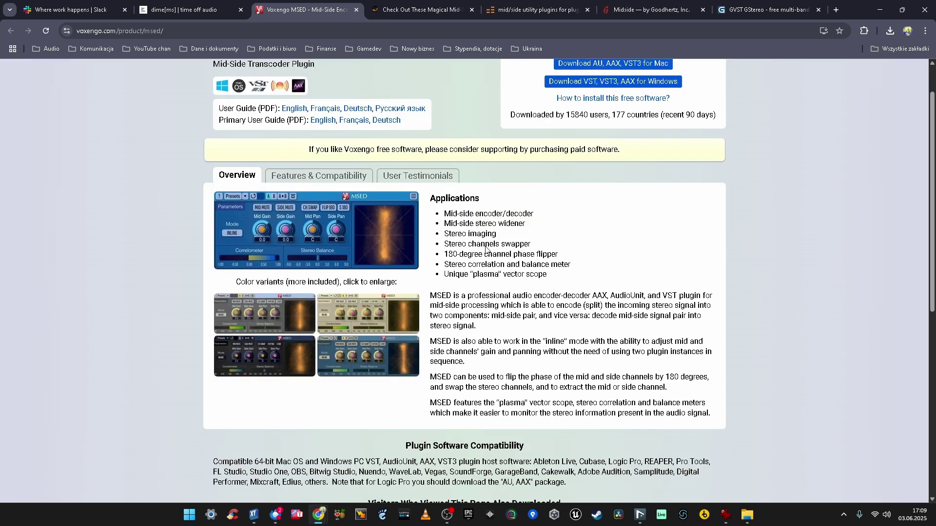
pyautogui.scroll(-1, 490, 231)
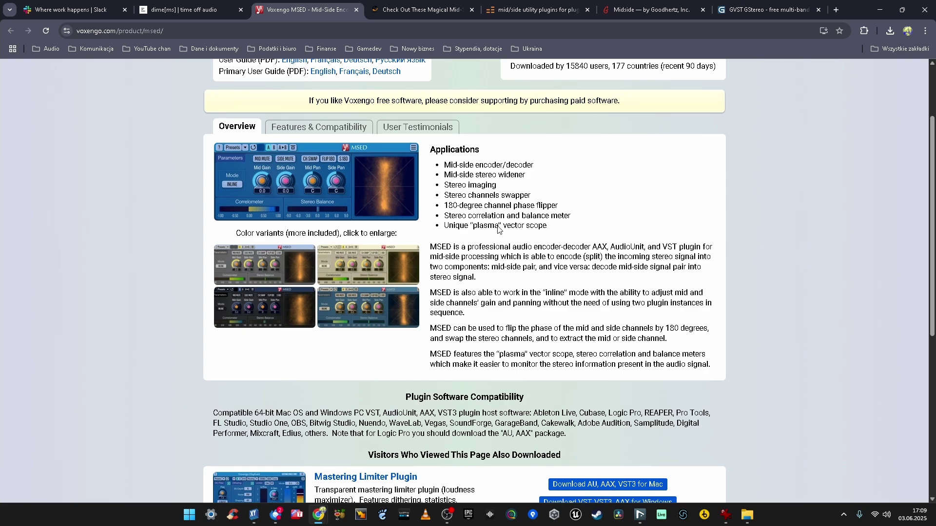
pyautogui.scroll(2, 499, 230)
pyautogui.scroll(-1, 499, 218)
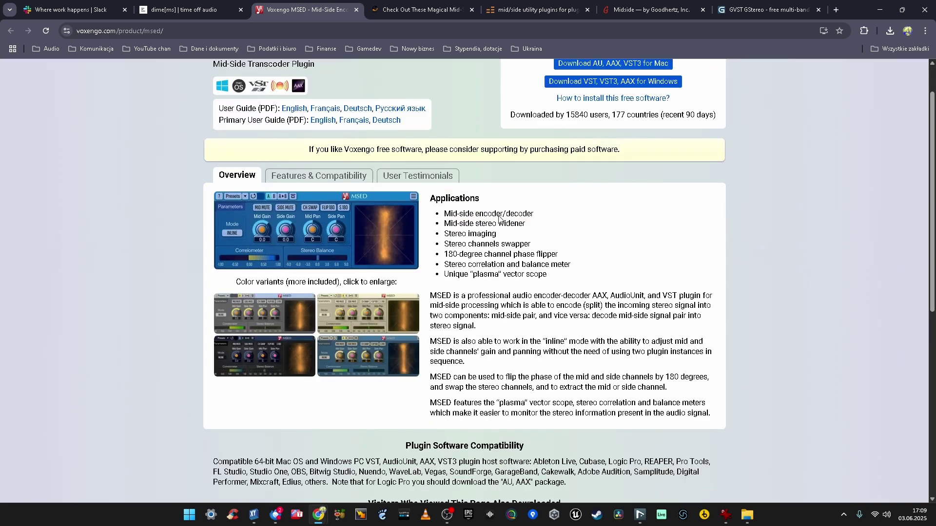
pyautogui.click(356, 10)
pyautogui.click(616, 143)
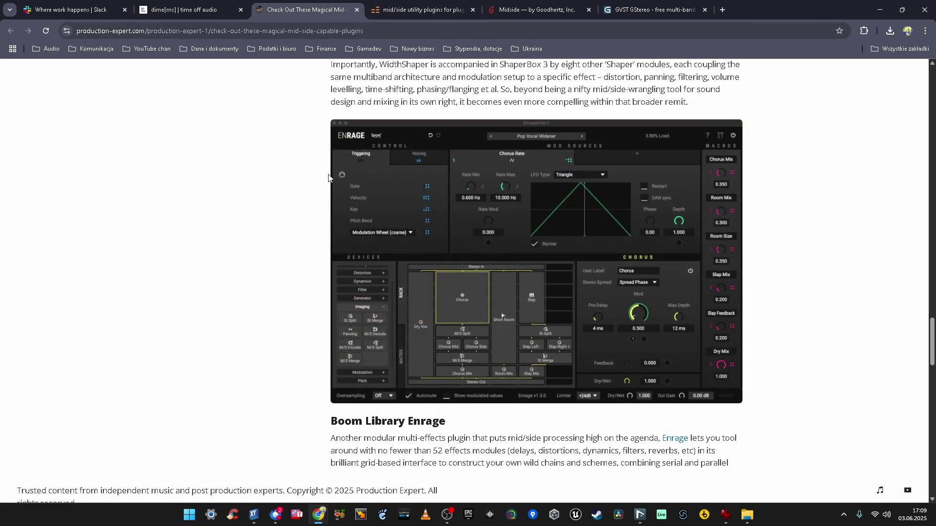
# Skim the Production Expert article on mid/side-capable plugins, including Sonible smart:EQ 3, Elysia Alpha Compressor, Boom Library Enrage and Nugen SigMod.
pyautogui.scroll(12, 419, 168)
pyautogui.scroll(15, 449, 204)
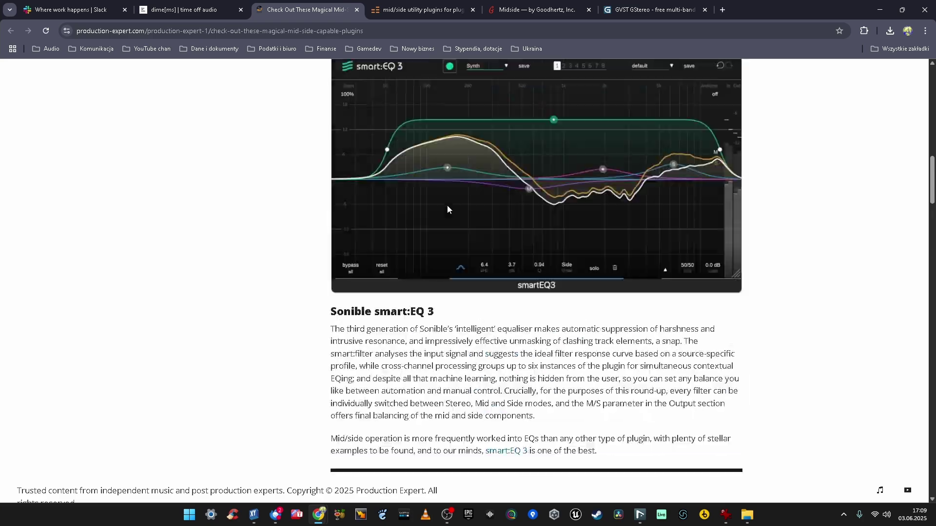
pyautogui.scroll(-10, 449, 204)
pyautogui.scroll(-12, 473, 188)
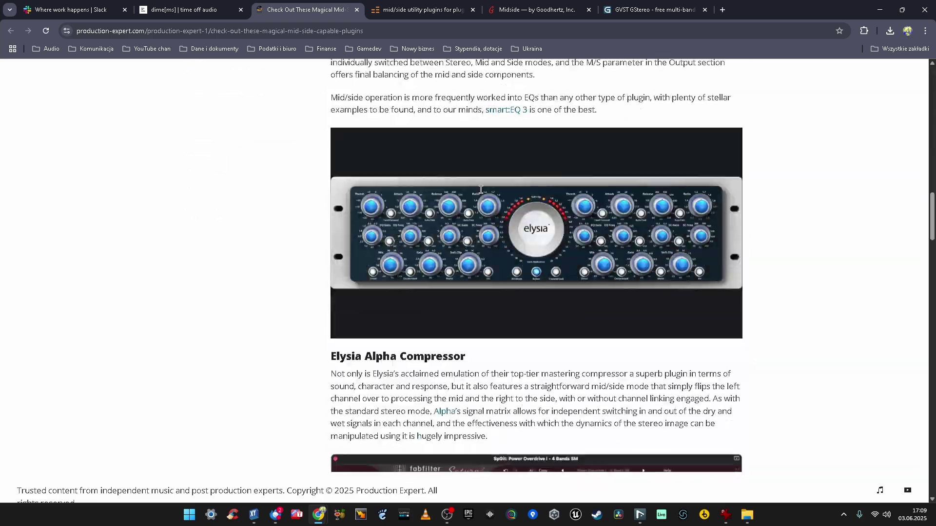
pyautogui.scroll(-3, 483, 190)
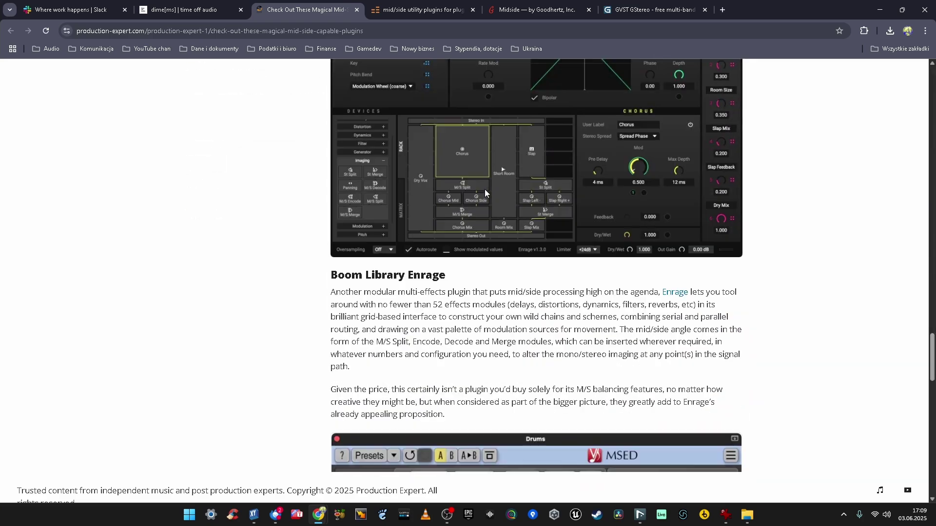
pyautogui.scroll(12, 497, 200)
pyautogui.scroll(10, 502, 209)
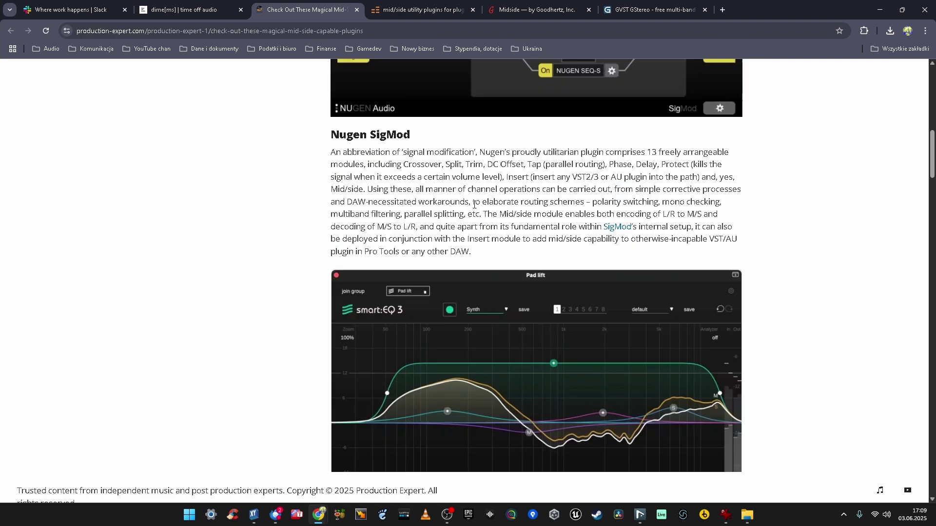
# Close the Production Expert article, the mid/side utility plugins page and the Goodhertz Midside page.
pyautogui.click(358, 12)
pyautogui.click(359, 11)
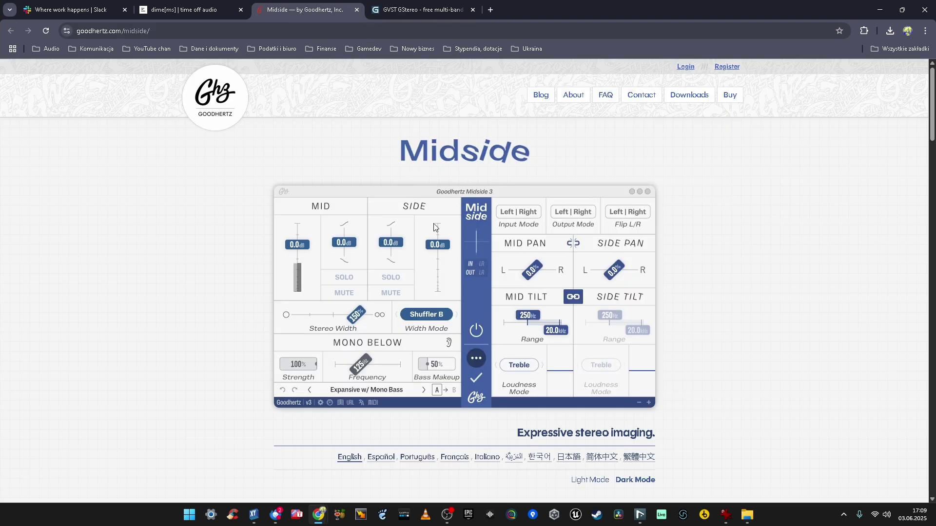
pyautogui.click(357, 10)
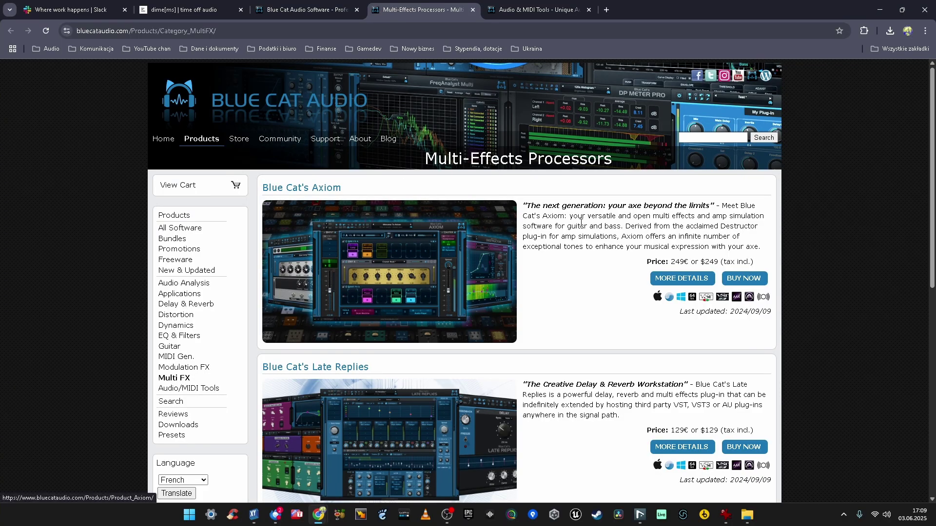
# Browse Blue Cat Audio's Multi-Effects Processors down to PatchWork and close that page.
pyautogui.scroll(-5, 540, 258)
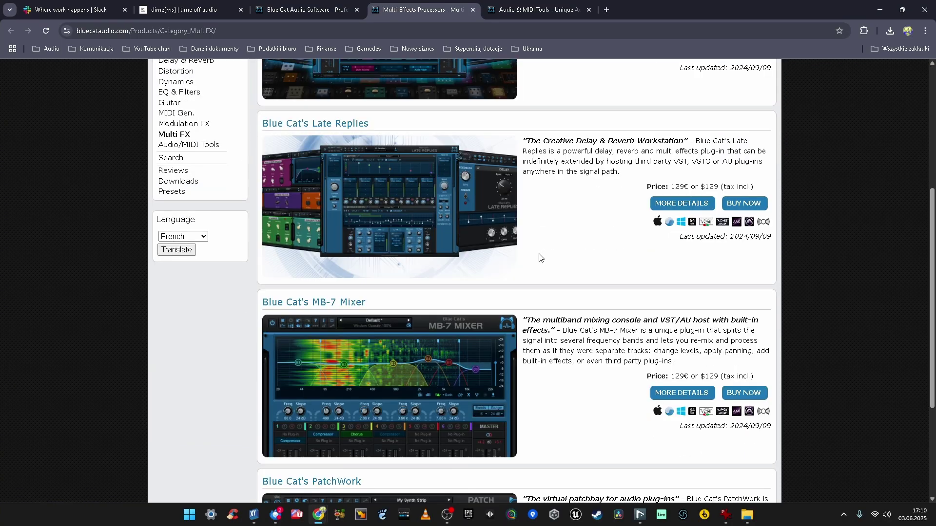
pyautogui.scroll(-4, 540, 257)
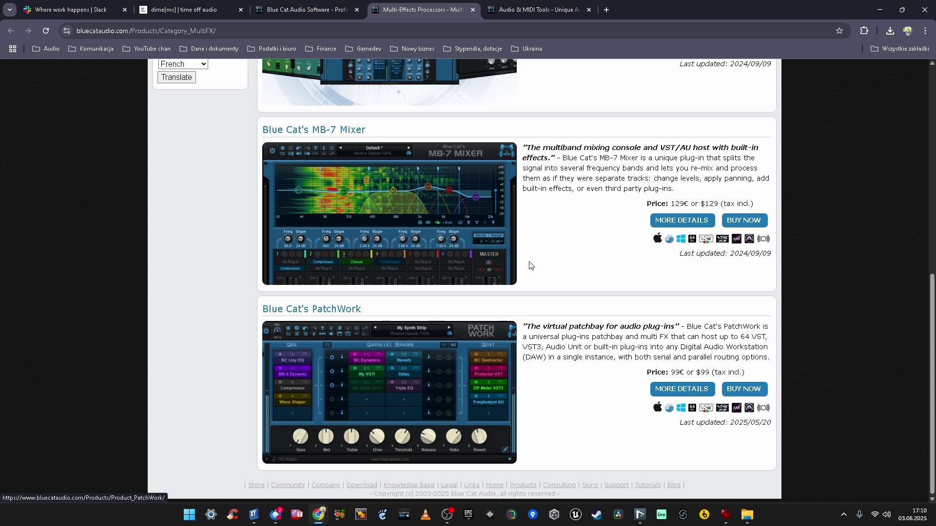
pyautogui.hotkey('ctrl', 'w')
# Browse the plugins on Blue Cat Audio's Audio & MIDI Tools page, from Connector down past Re-Head.
pyautogui.scroll(1, 493, 295)
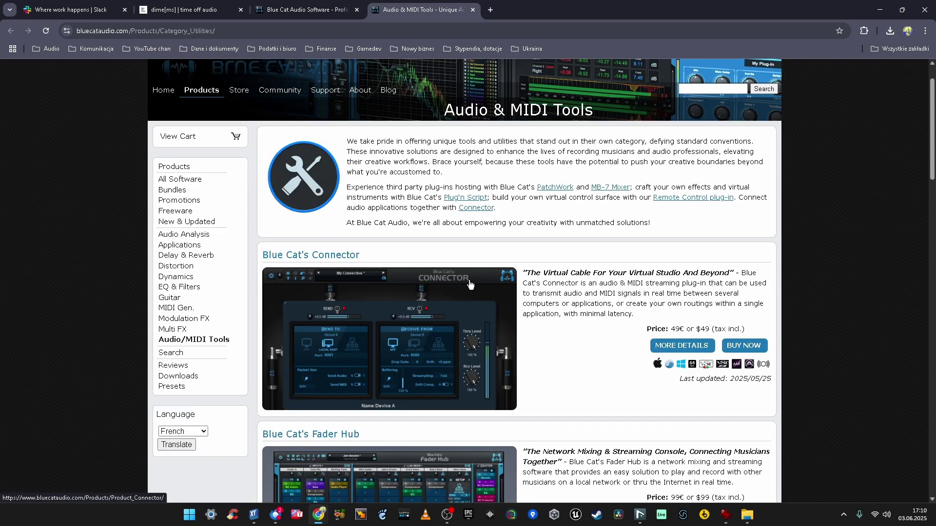
pyautogui.scroll(-3, 470, 285)
pyautogui.scroll(-7, 470, 283)
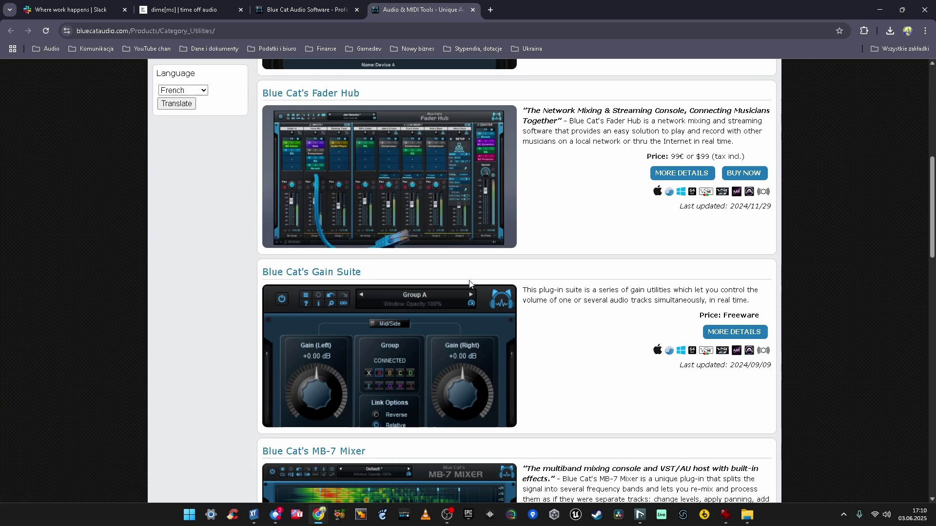
pyautogui.scroll(-3, 489, 271)
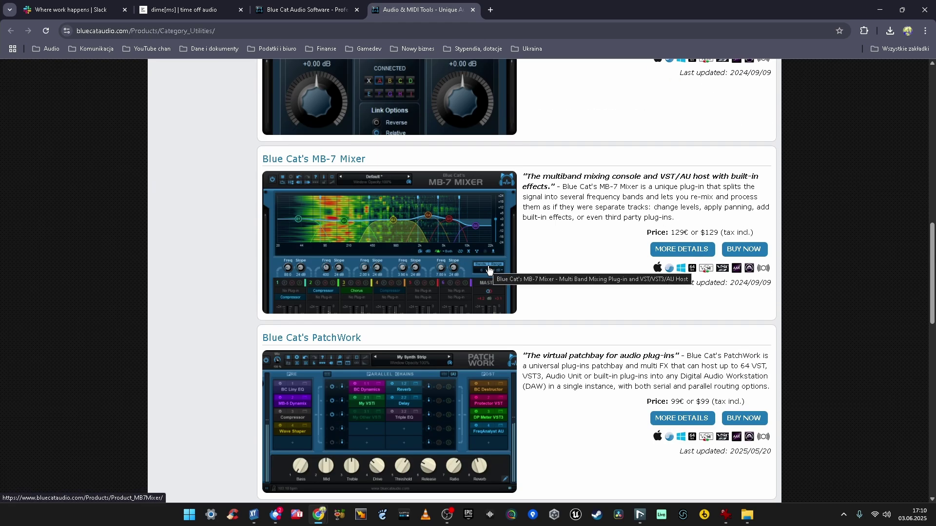
pyautogui.scroll(-3, 489, 271)
pyautogui.scroll(-9, 489, 270)
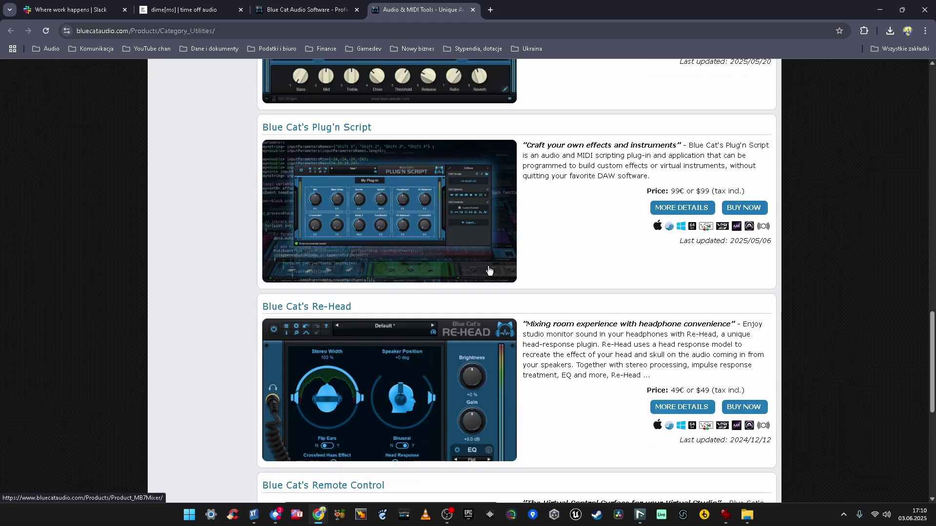
pyautogui.scroll(-3, 490, 271)
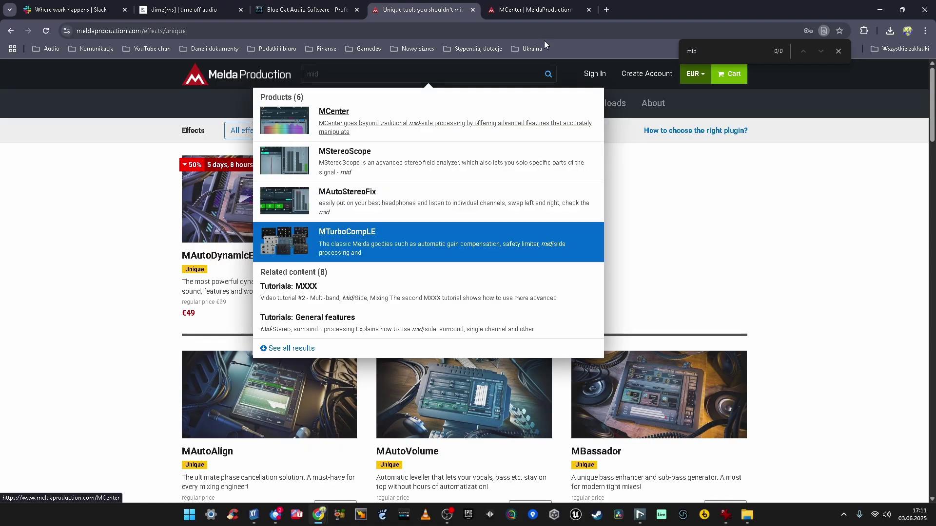
# Switch to the open MeldaProduction MCenter product page.
pyautogui.click(534, 9)
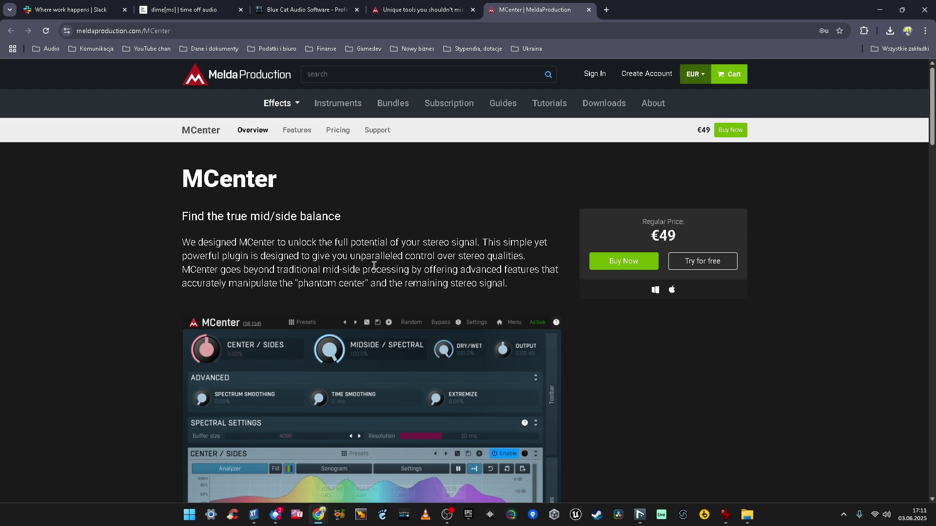
# Skim the MCenter page down to Phantom Center Control, and close the page and minimize the browser.
pyautogui.scroll(-3, 431, 281)
pyautogui.scroll(-4, 431, 282)
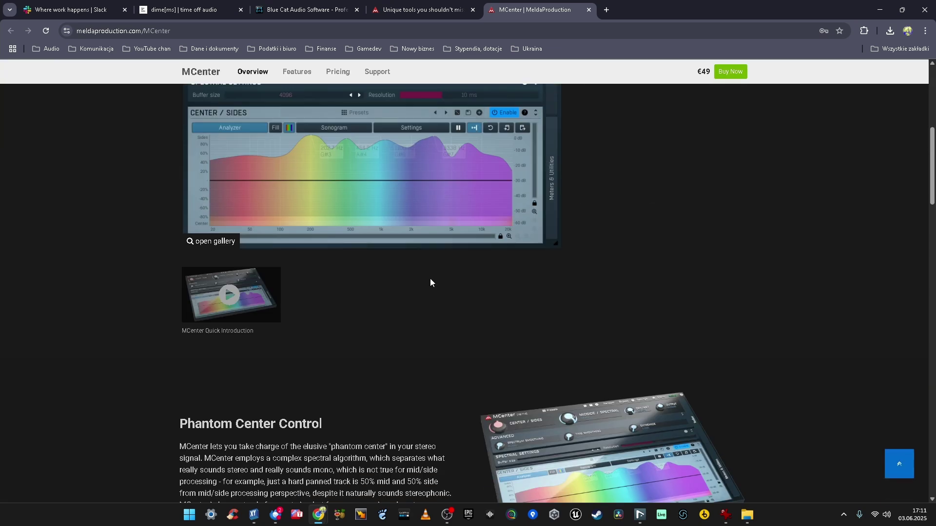
pyautogui.scroll(1, 431, 282)
pyautogui.click(588, 10)
pyautogui.click(878, 11)
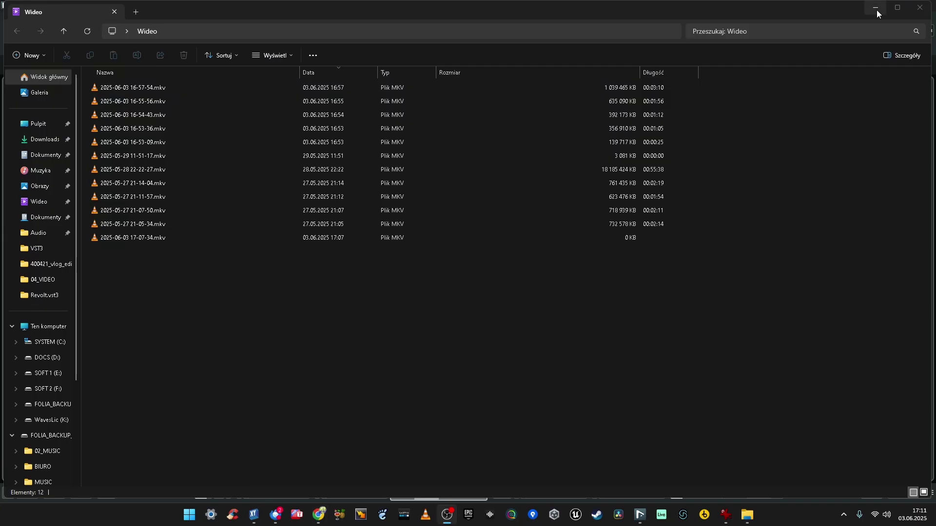
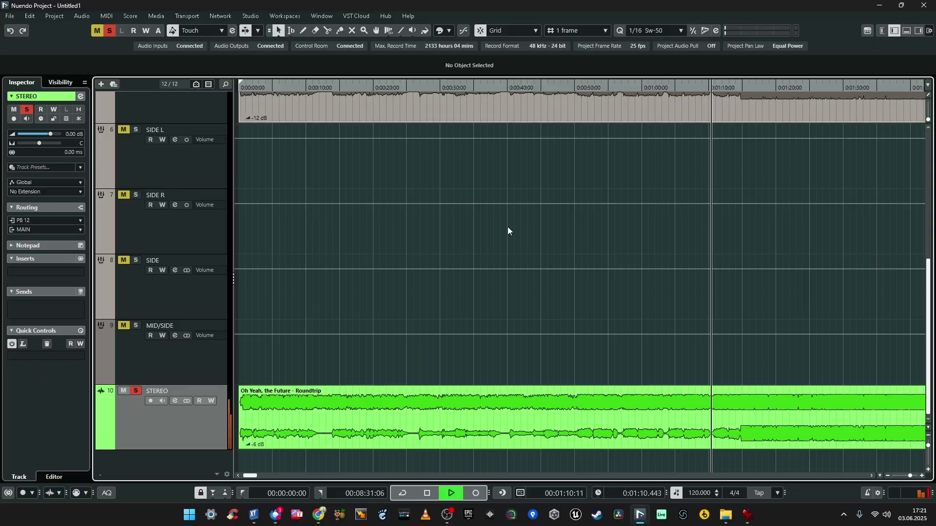
# In the Nuendo project, look over the L, R, MID, SIDE and STEREO tracks and select the MID group track.
pyautogui.scroll(3, 545, 296)
pyautogui.scroll(-3, 546, 296)
pyautogui.keyDown('ctrl'); pyautogui.scroll(2, 545, 297); pyautogui.keyUp('ctrl')
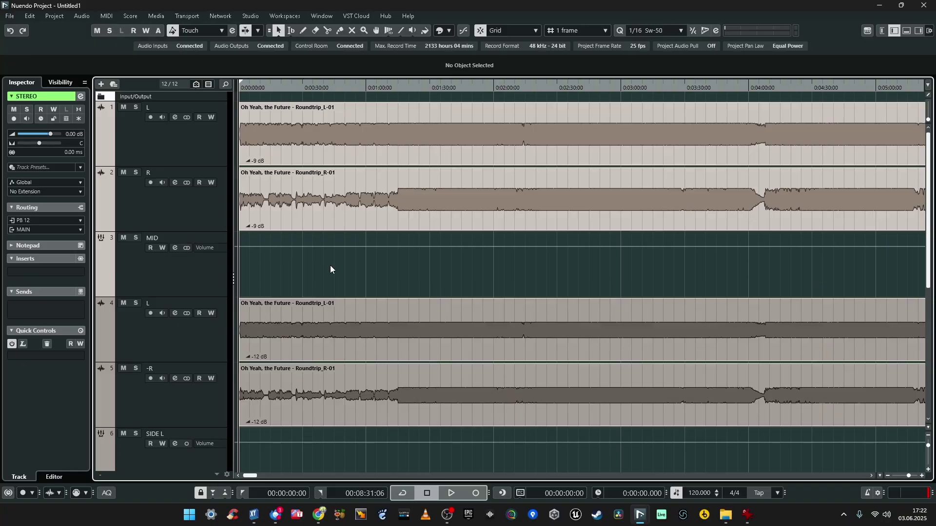
pyautogui.click(163, 159)
pyautogui.click(153, 271)
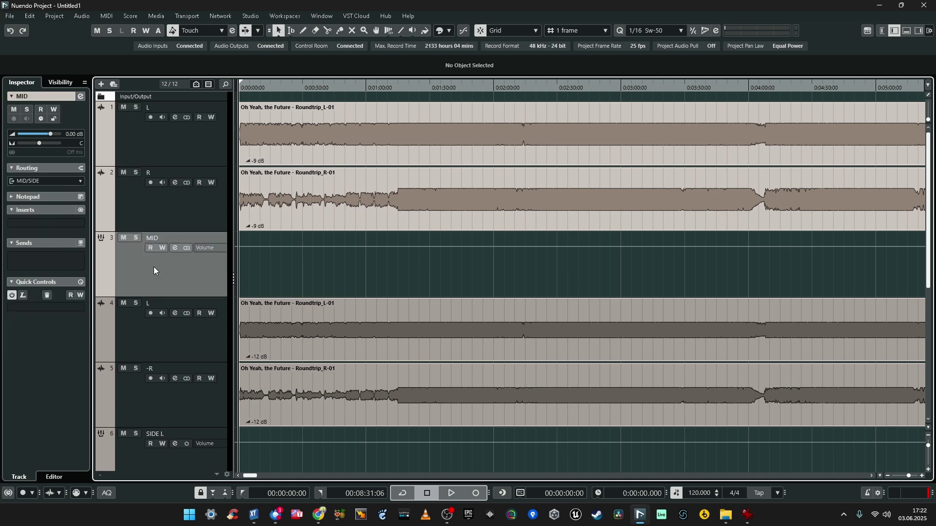
# Select the L and R clips above the MID track in turn to examine the two mono sources of the mid signal.
pyautogui.click(370, 146)
pyautogui.scroll(-5, 365, 292)
pyautogui.scroll(5, 371, 341)
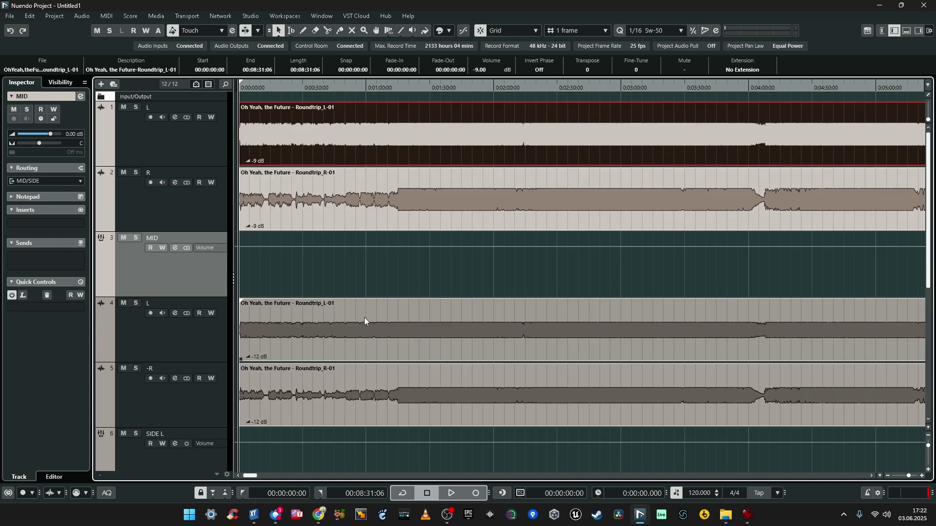
pyautogui.click(326, 195)
pyautogui.click(329, 150)
pyautogui.press('g')
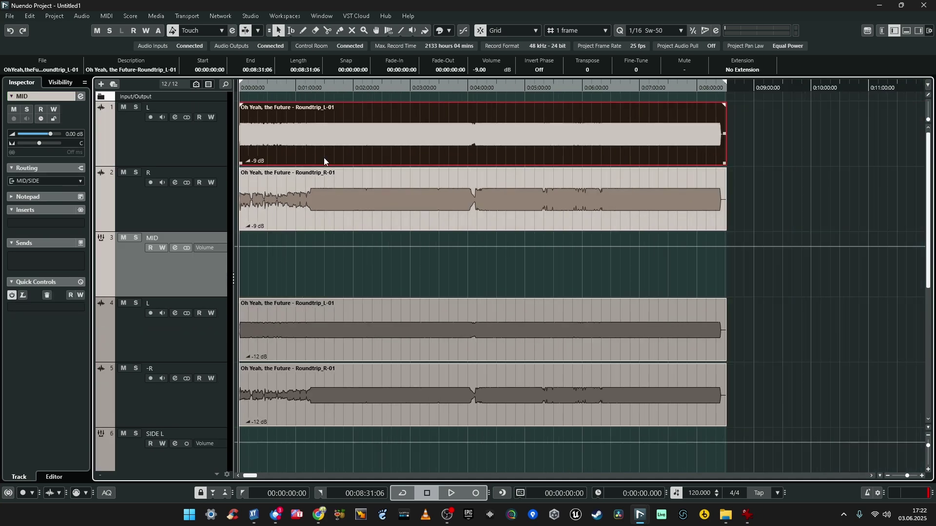
pyautogui.press('Down')
pyautogui.press('Up')
pyautogui.press('Down')
pyautogui.press('Up')
pyautogui.press('Down')
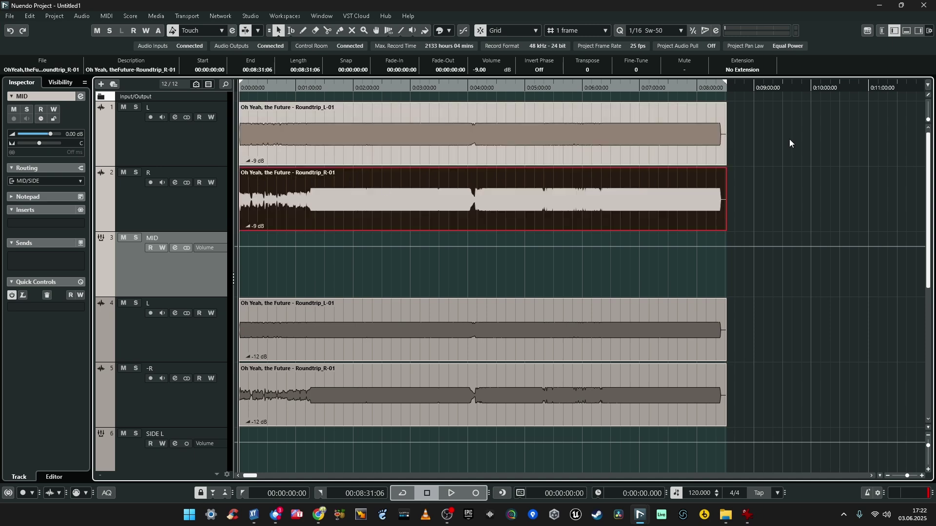
# Solo the MID group track and play the mid signal briefly from the project start.
pyautogui.click(736, 138)
pyautogui.click(197, 148)
pyautogui.click(162, 282)
pyautogui.press('s')
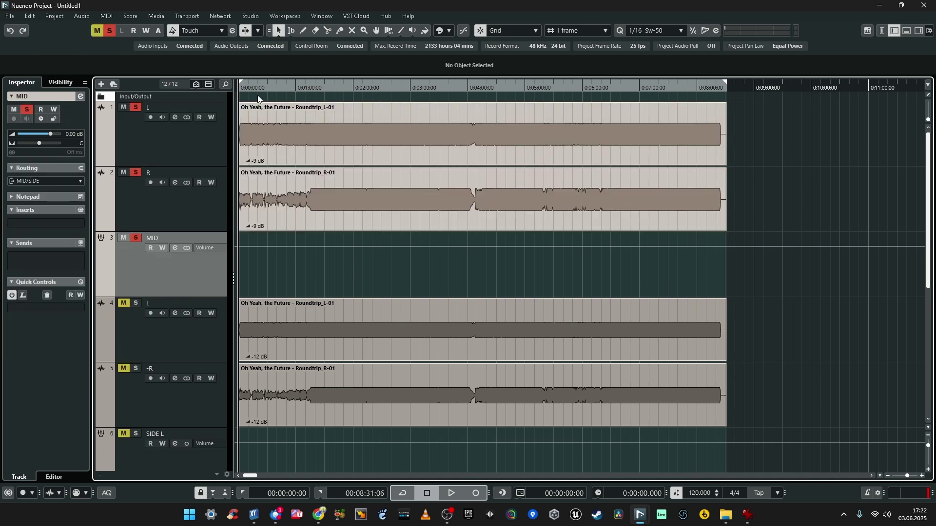
pyautogui.press('h')
pyautogui.press('g')
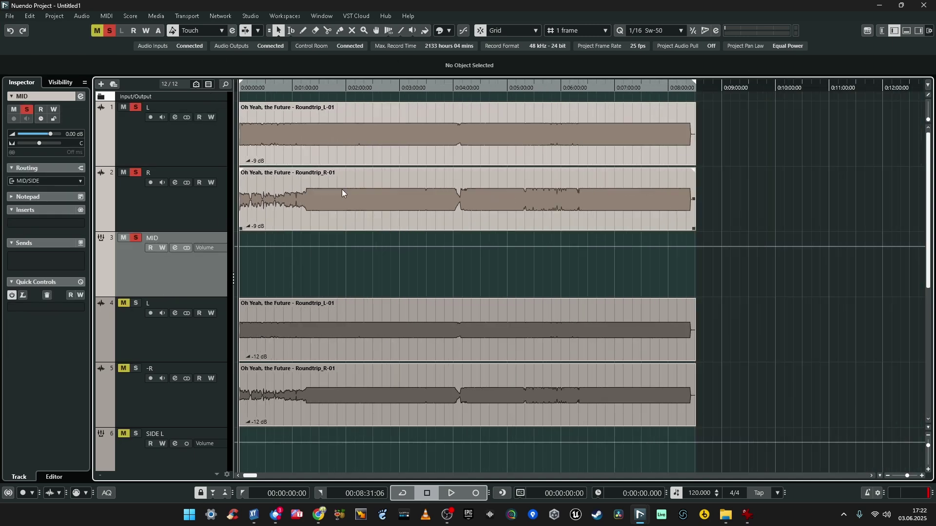
pyautogui.press('space')
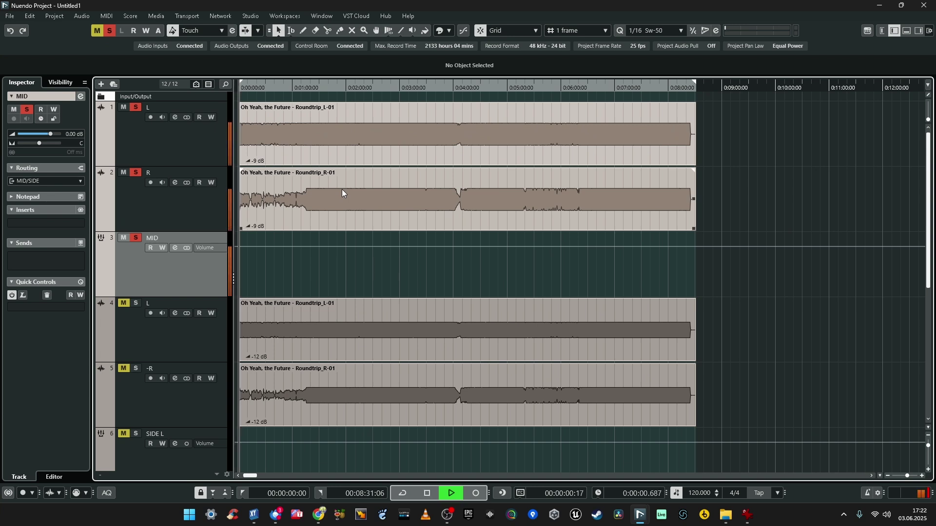
pyautogui.press('space')
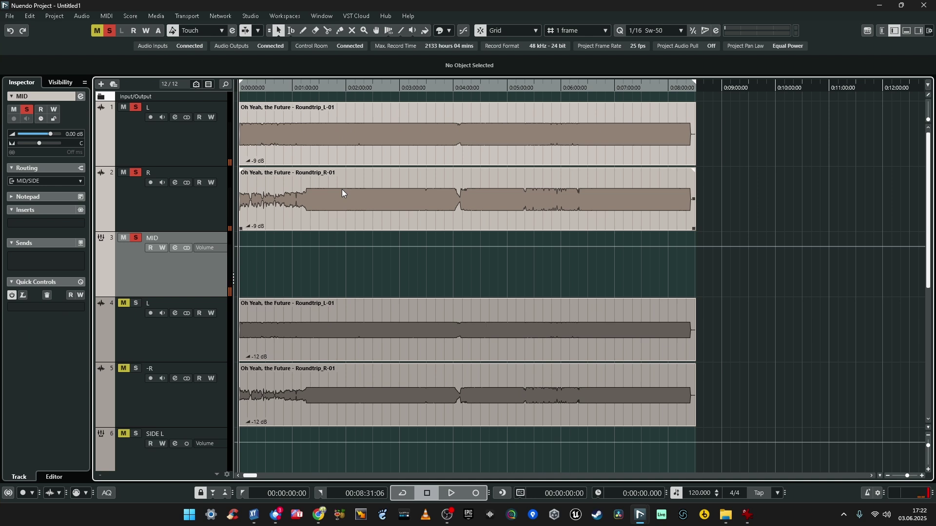
# Select the side clips L and -R and the mid clips L and R alternately to compare their clip volumes.
pyautogui.scroll(-1, 769, 192)
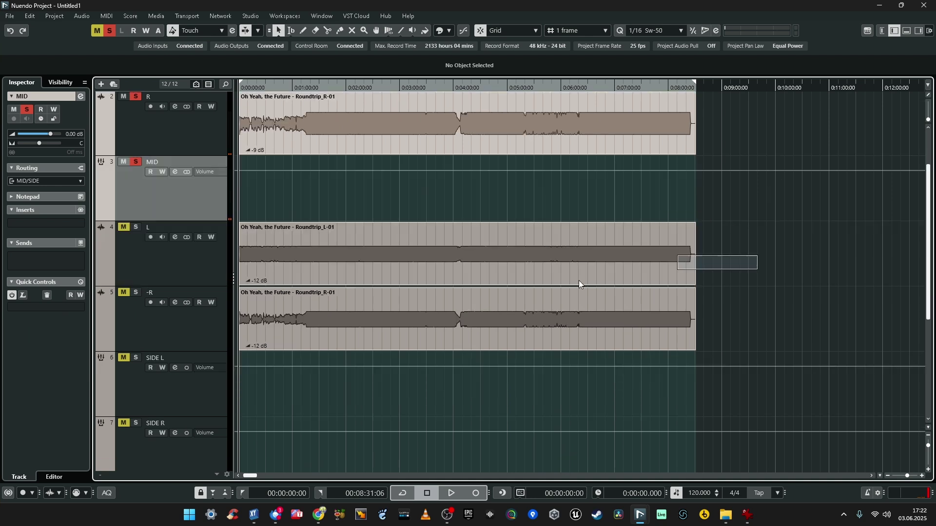
pyautogui.moveTo(667, 272); pyautogui.dragTo(374, 280)
pyautogui.scroll(1, 323, 193)
pyautogui.moveTo(794, 329)
pyautogui.mouseDown()
pyautogui.moveTo(722, 360)
pyautogui.moveTo(669, 408)
pyautogui.mouseUp()
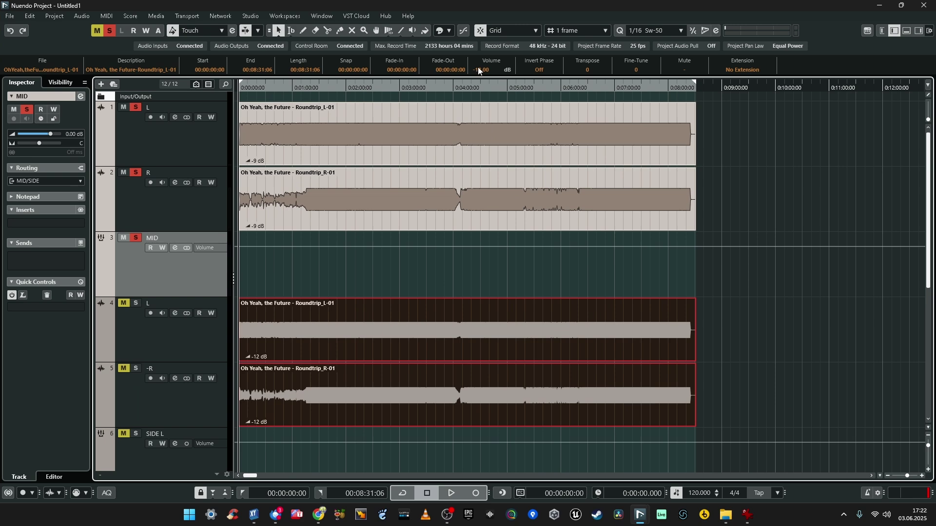
pyautogui.moveTo(793, 113); pyautogui.dragTo(458, 243)
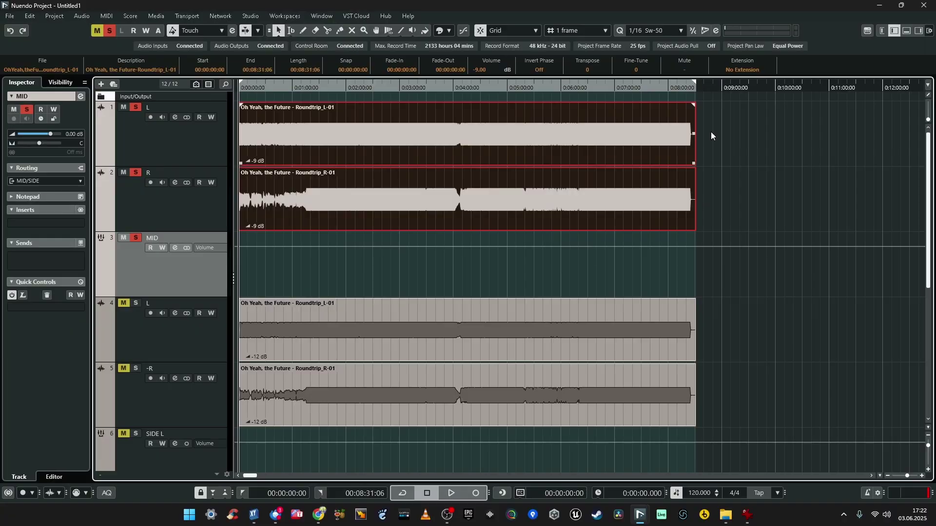
pyautogui.moveTo(759, 128); pyautogui.dragTo(458, 182)
pyautogui.moveTo(744, 144); pyautogui.dragTo(370, 165)
pyautogui.moveTo(783, 152); pyautogui.dragTo(521, 183)
pyautogui.moveTo(750, 326); pyautogui.dragTo(588, 354)
pyautogui.scroll(-1, 599, 332)
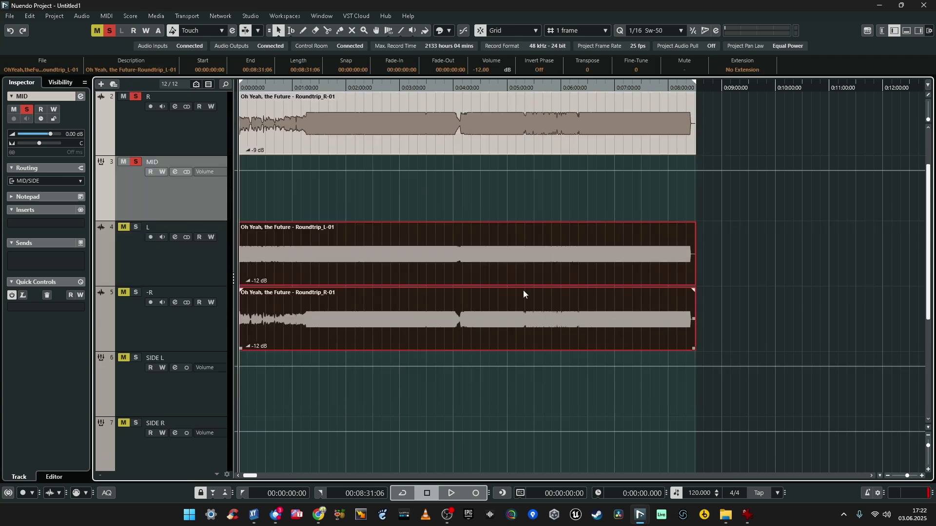
# Select the side clips L and -R one after the other to compare their Invert Phase settings.
pyautogui.click(464, 282)
pyautogui.keyDown('shift'); pyautogui.click(508, 294); pyautogui.keyUp('shift')
pyautogui.click(730, 271)
pyautogui.click(578, 258)
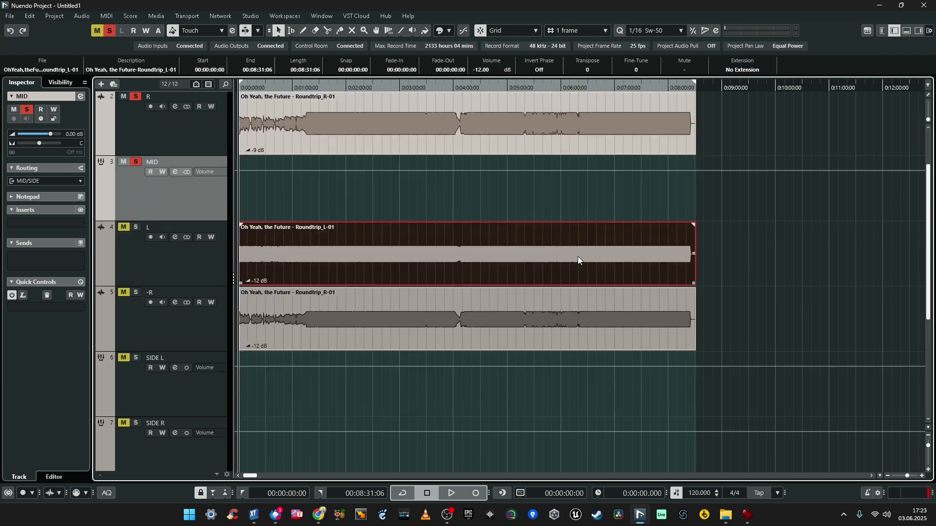
pyautogui.click(380, 328)
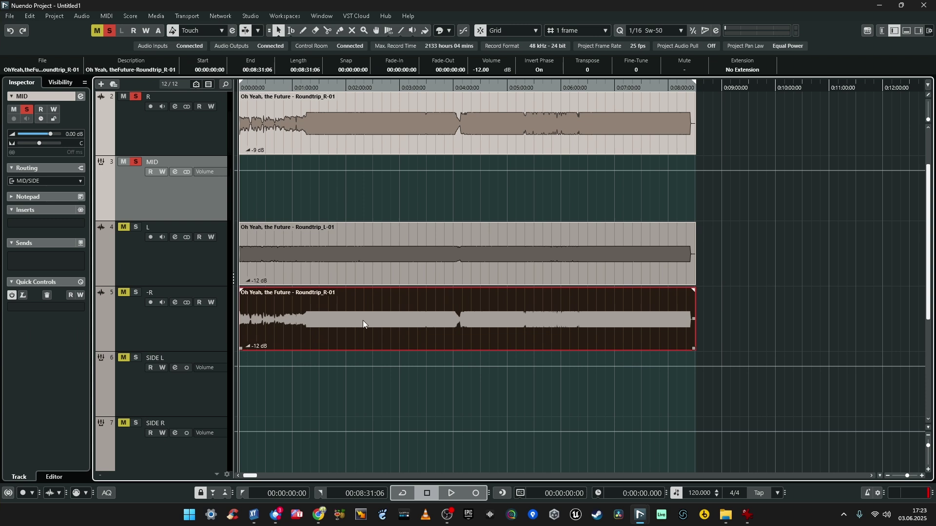
pyautogui.click(367, 262)
pyautogui.click(362, 299)
# Select the mid pair of clips, followed by the side pair L and -R, to compare their levels.
pyautogui.scroll(2, 329, 181)
pyautogui.moveTo(771, 129); pyautogui.dragTo(557, 204)
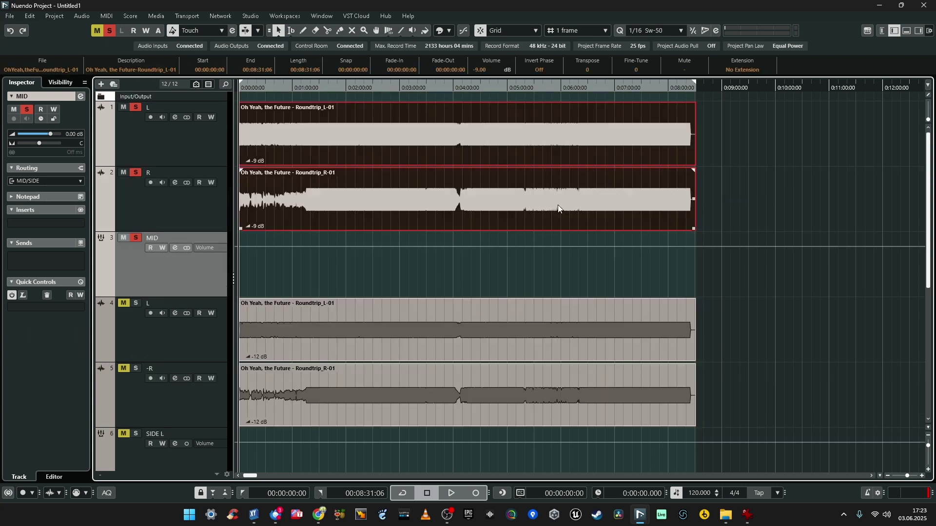
pyautogui.moveTo(759, 311); pyautogui.dragTo(572, 376)
pyautogui.moveTo(707, 341); pyautogui.dragTo(502, 386)
# Solo the SIDE L group track and play the first few seconds from the project start.
pyautogui.scroll(-3, 501, 386)
pyautogui.click(188, 322)
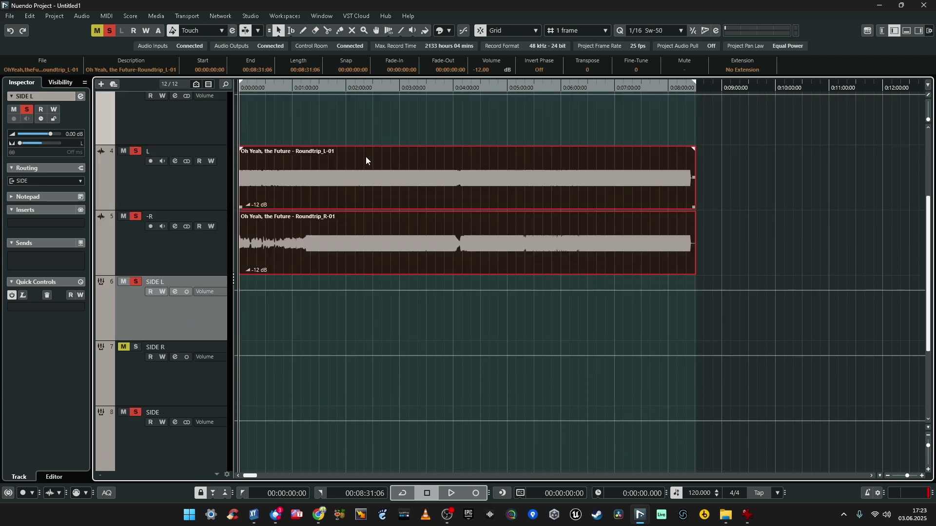
pyautogui.click(803, 196)
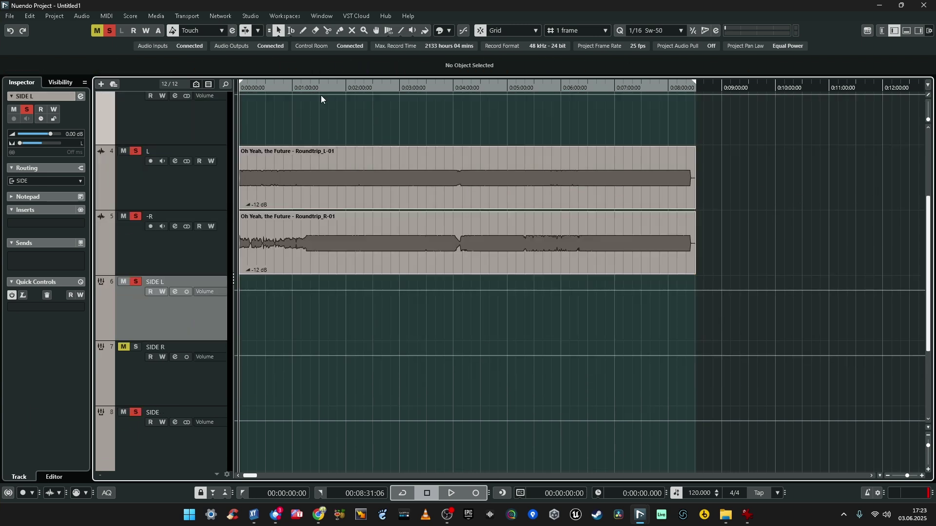
pyautogui.press('space')
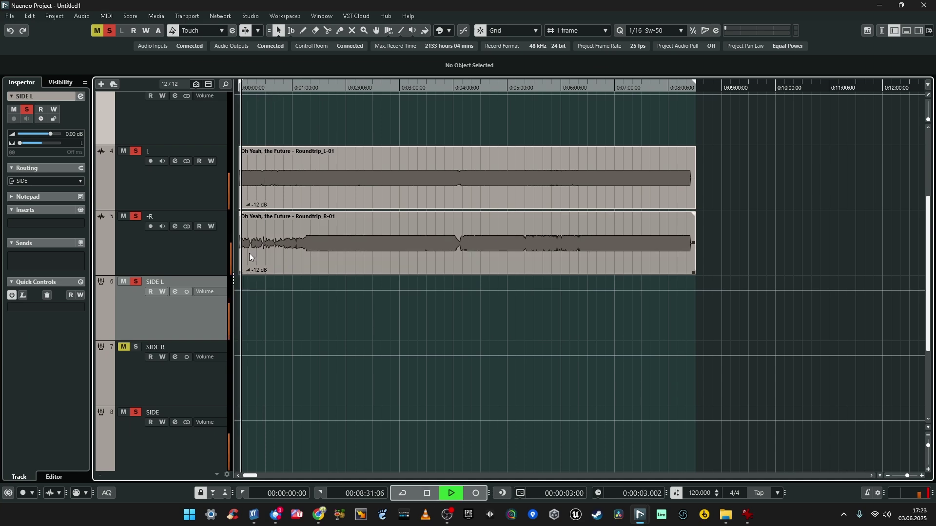
pyautogui.press('h')
pyautogui.press('h')
pyautogui.press('h')
pyautogui.press('h')
pyautogui.press('h')
pyautogui.press('h')
pyautogui.press('h')
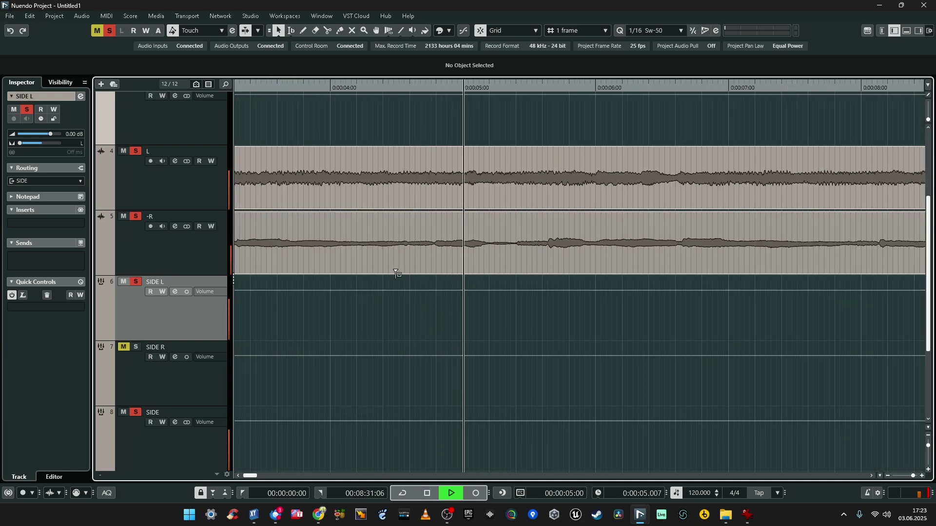
pyautogui.press('space')
# Examine the R, L and -R waveforms in close detail around 5 seconds, and return to the full-length view.
pyautogui.scroll(2, 432, 263)
pyautogui.press('h')
pyautogui.press('h')
pyautogui.press('h')
pyautogui.press('h')
pyautogui.press('h')
pyautogui.press('h')
pyautogui.press('h')
pyautogui.press('h')
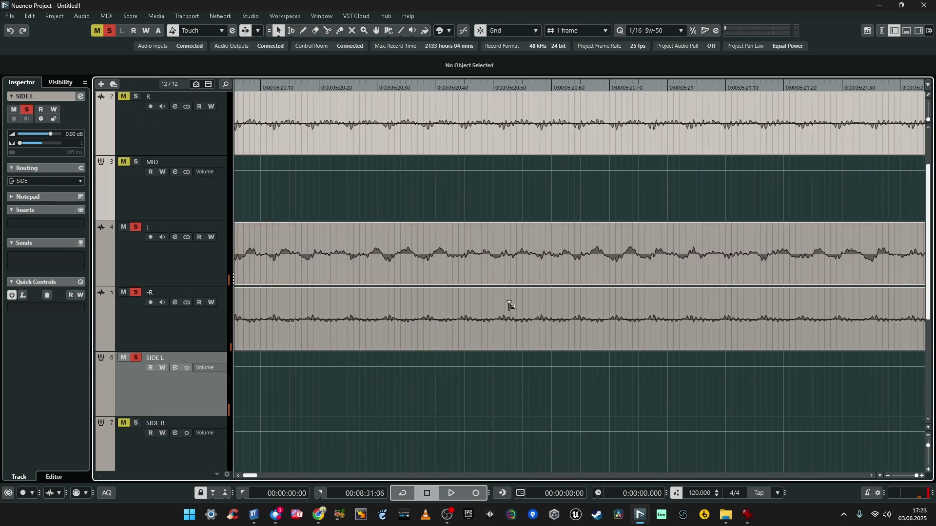
pyautogui.press('g')
pyautogui.press('g')
pyautogui.press('g')
pyautogui.press('g')
pyautogui.press('g')
pyautogui.press('g')
pyautogui.press('g')
pyautogui.press('g')
pyautogui.press('g')
pyautogui.press('g')
pyautogui.press('g')
pyautogui.press('g')
pyautogui.press('g')
pyautogui.press('g')
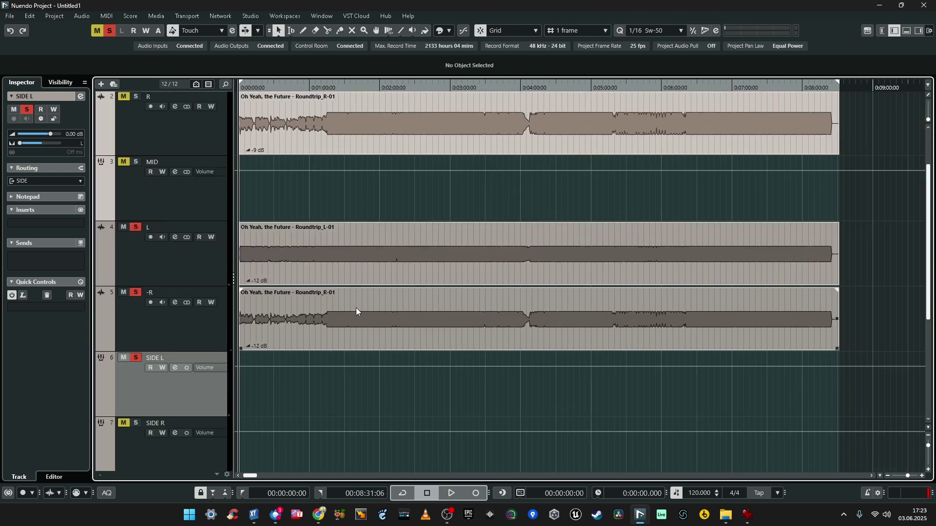
# Switch the solo to the SIDE R group track, and solo SIDE L and SIDE R together through the MID/SIDE group.
pyautogui.scroll(-2, 498, 289)
pyautogui.moveTo(860, 194); pyautogui.dragTo(316, 311)
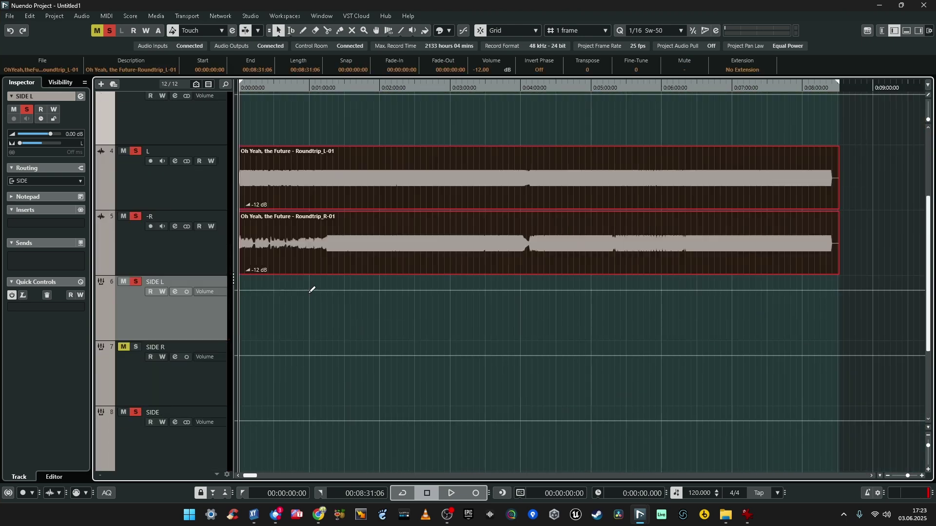
pyautogui.click(136, 387)
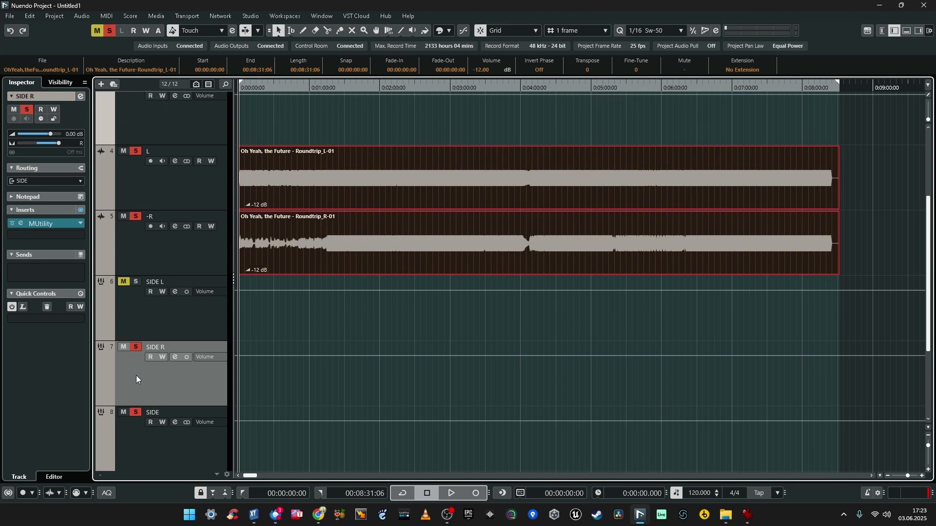
pyautogui.scroll(1, 136, 375)
pyautogui.scroll(-2, 145, 399)
pyautogui.click(161, 420)
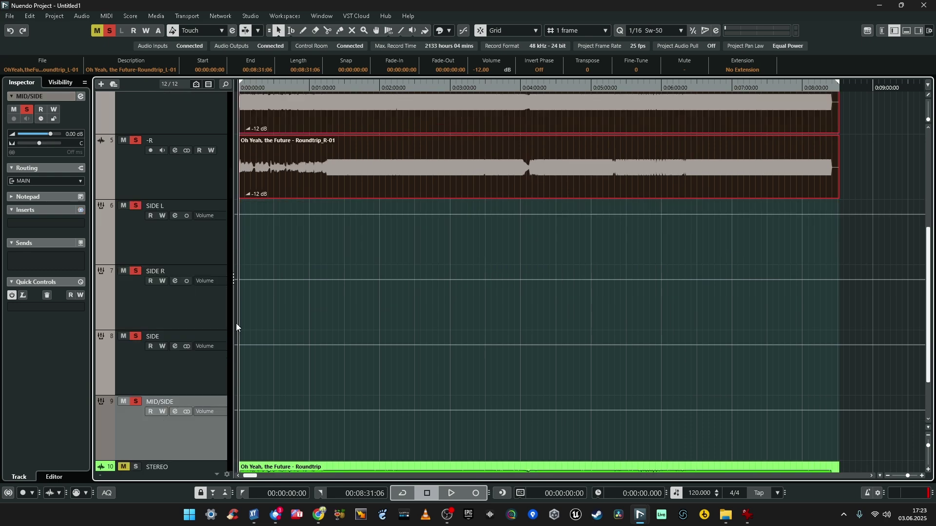
# Play the side-only signal, and add MID to the solo during playback to hear the full mid/side signal.
pyautogui.click(257, 335)
pyautogui.press('f')
pyautogui.press('space')
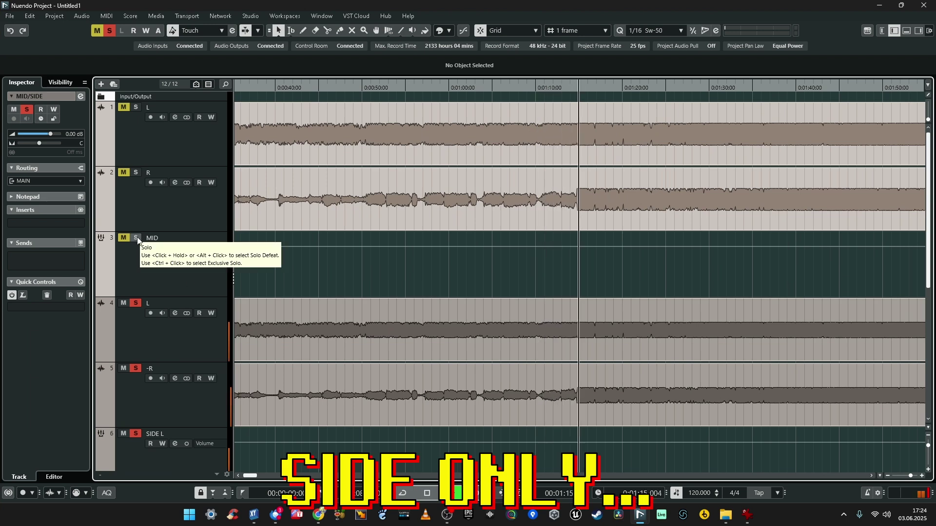
pyautogui.click(136, 238)
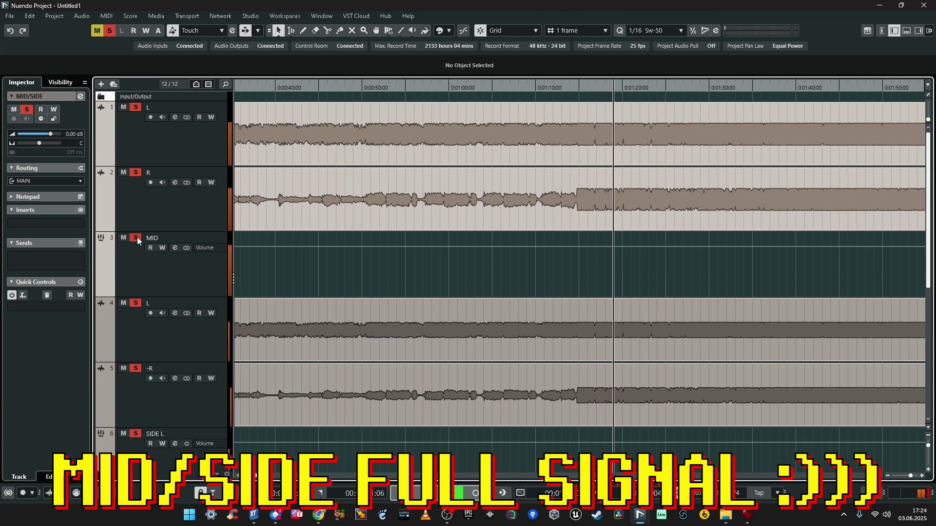
pyautogui.scroll(-5, 373, 285)
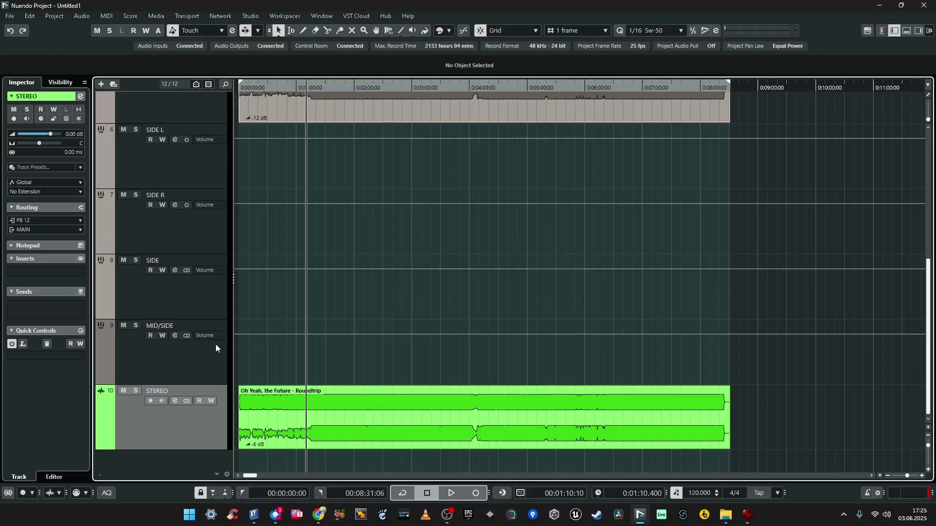
# Select the whole mid/side setup, from the first L track through the MID/SIDE group track.
pyautogui.click(207, 336)
pyautogui.scroll(4, 190, 219)
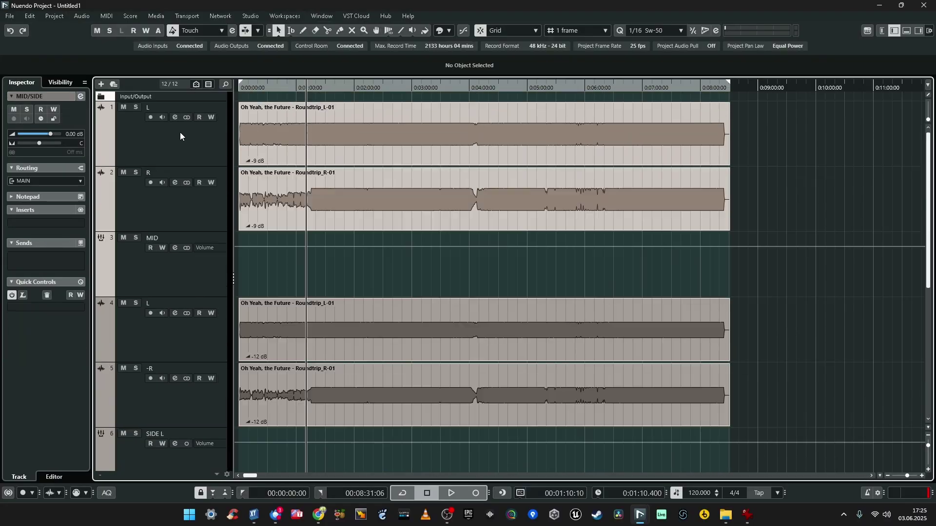
pyautogui.click(180, 132)
pyautogui.scroll(-4, 305, 205)
pyautogui.press('Up')
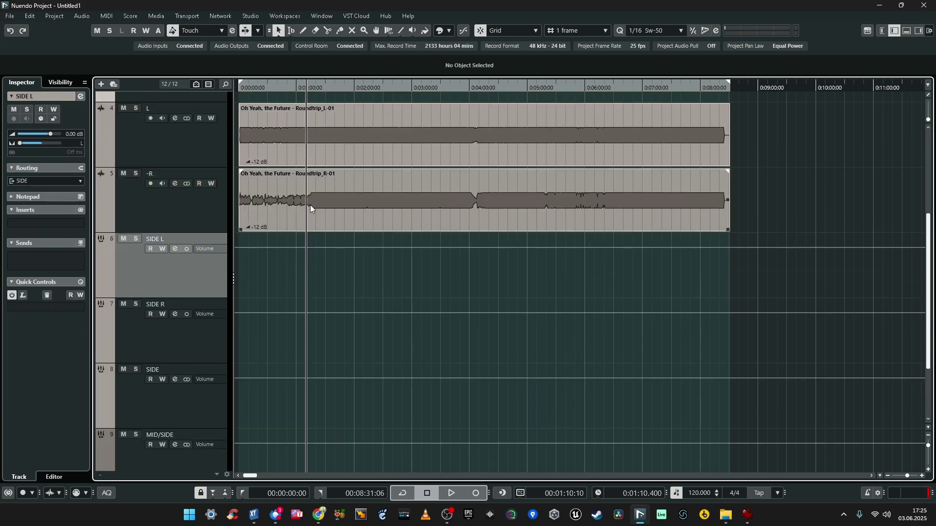
pyautogui.scroll(-3, 310, 205)
pyautogui.press('Down')
pyautogui.press('Down')
pyautogui.press('Down')
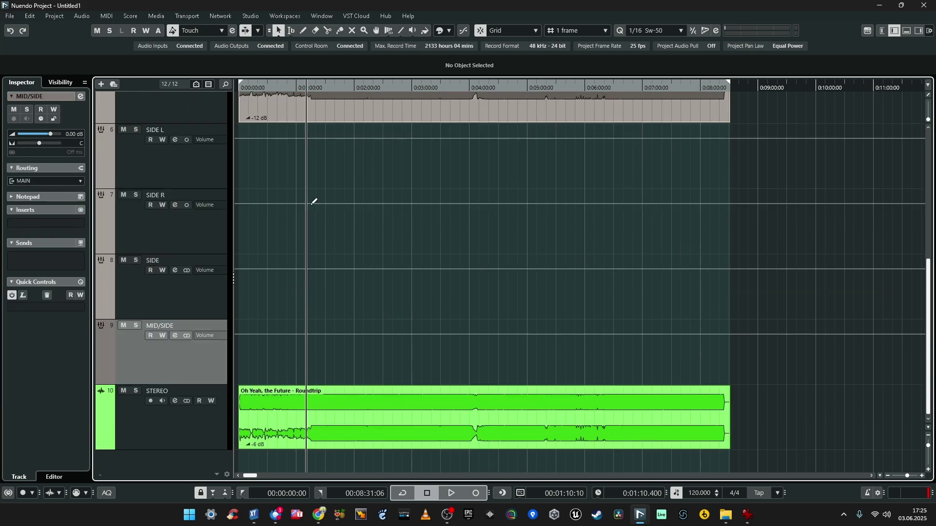
pyautogui.scroll(8, 311, 204)
pyautogui.click(182, 150)
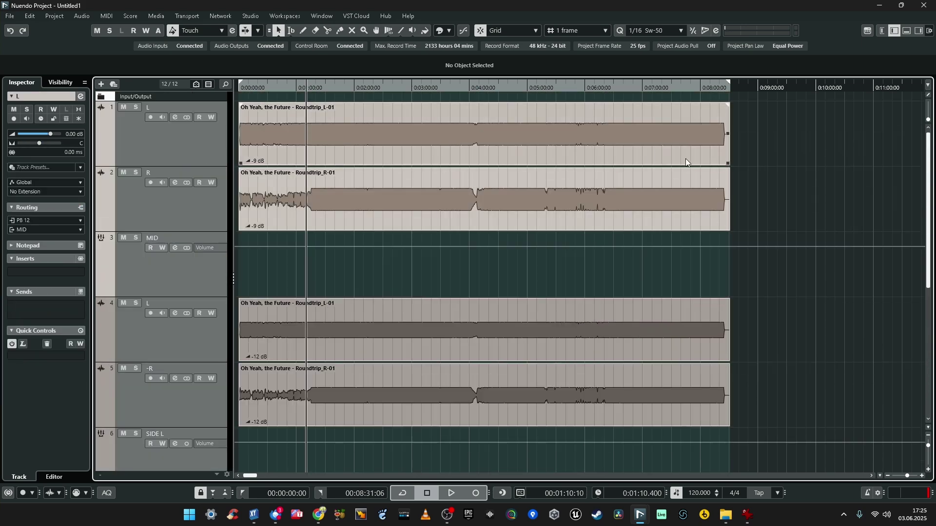
# Mute all the L, R and -R audio events of the mid/side setup above the STEREO track.
pyautogui.moveTo(813, 136); pyautogui.dragTo(45, 369)
pyautogui.hotkey('shift', 'm')
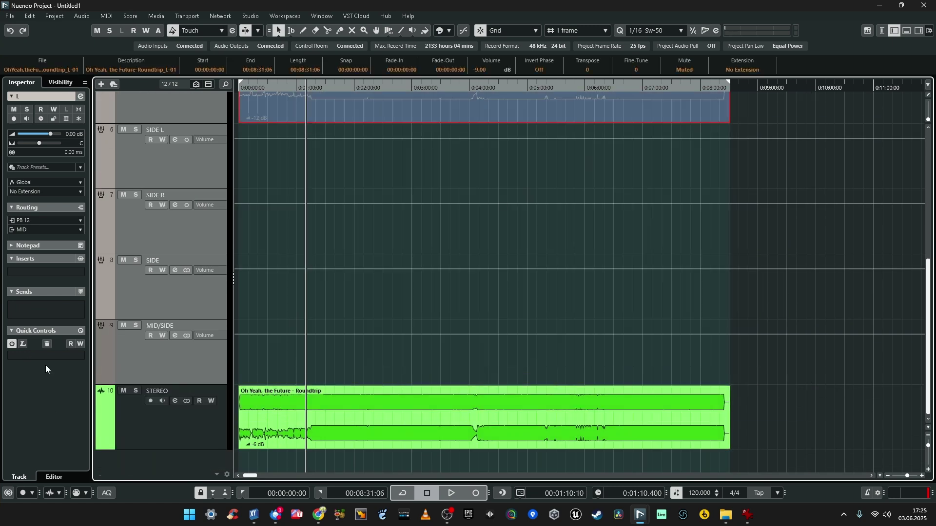
pyautogui.click(742, 317)
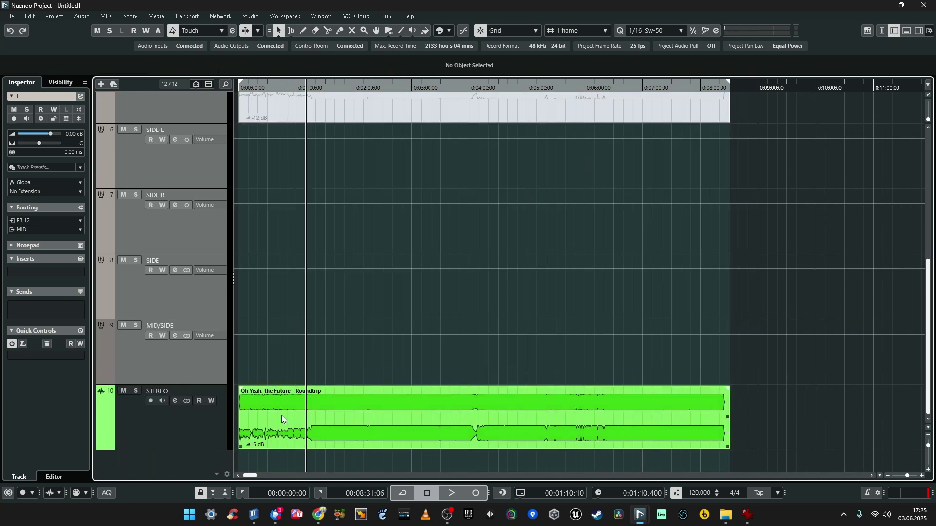
# Load the dime [ms] plugin in the first insert slot of the STEREO track.
pyautogui.click(168, 415)
pyautogui.click(68, 272)
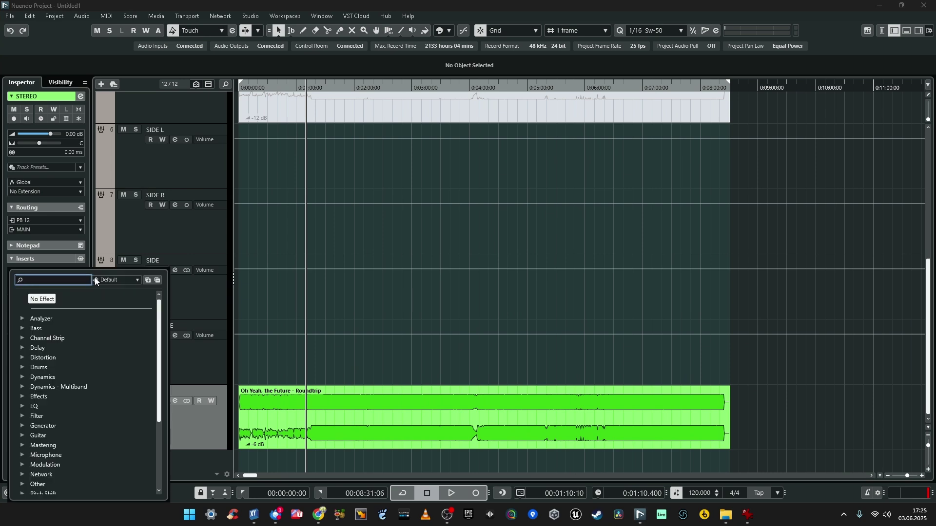
pyautogui.write('dime')
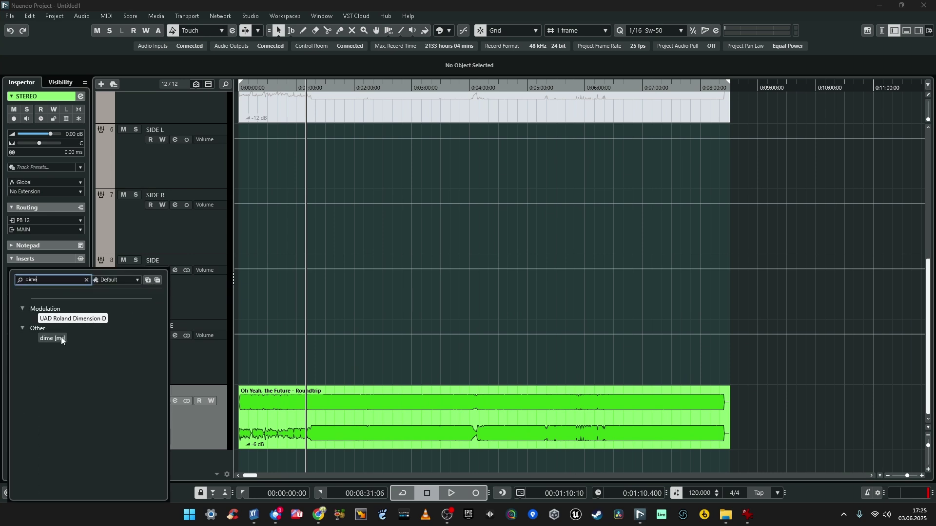
pyautogui.click(60, 338)
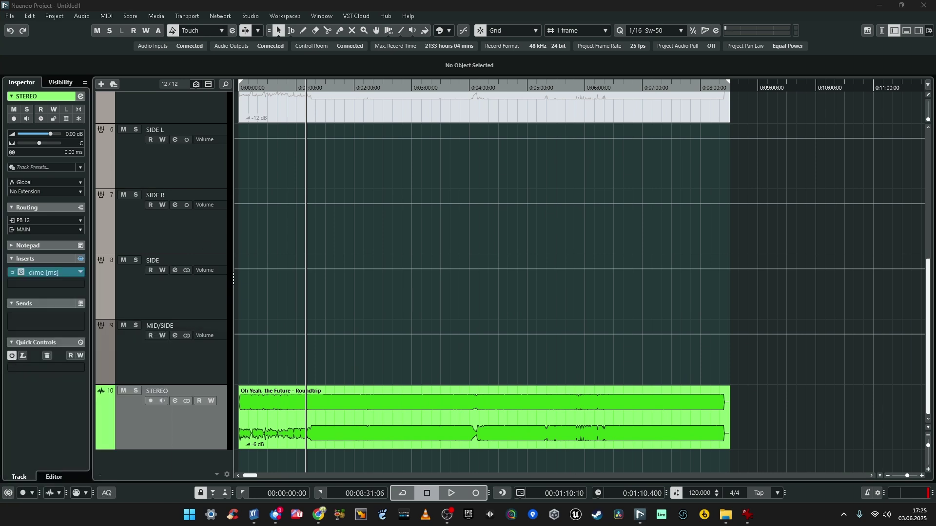
pyautogui.moveTo(493, 97); pyautogui.dragTo(504, 93)
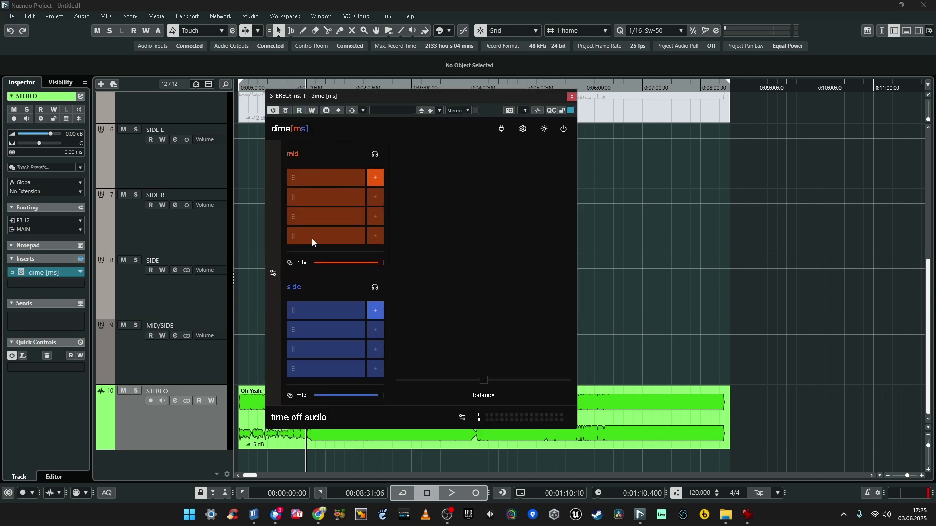
# Solo the STEREO track, listen to its mid and side signals in turn during playback, and try the plugin's balance control.
pyautogui.scroll(3, 175, 219)
pyautogui.scroll(-3, 179, 207)
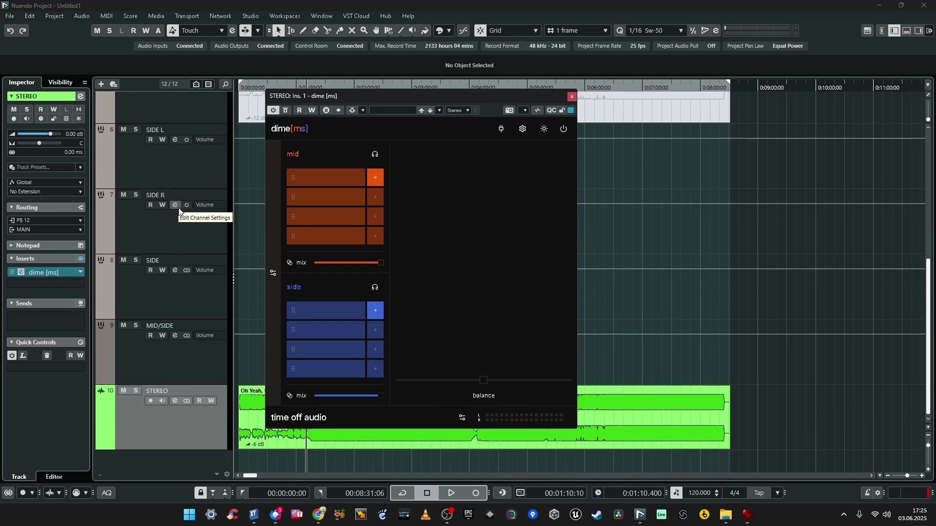
pyautogui.click(169, 411)
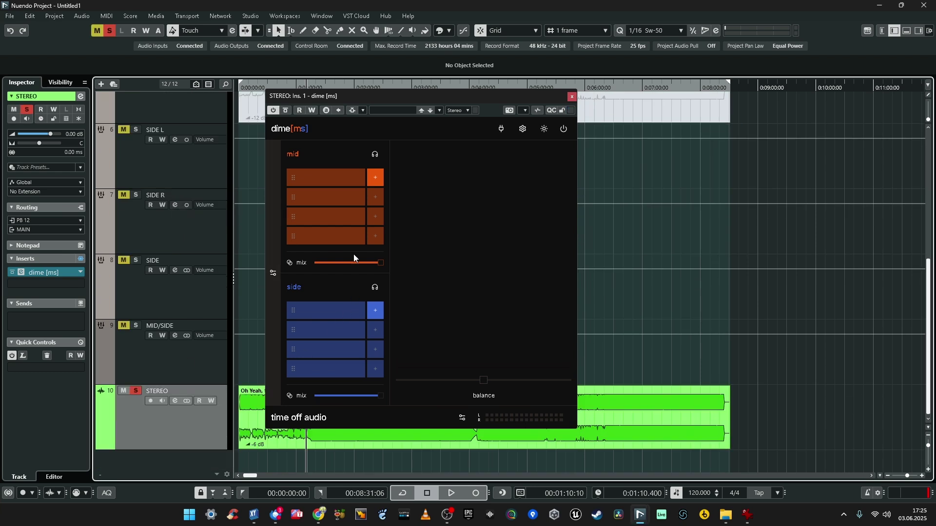
pyautogui.click(376, 156)
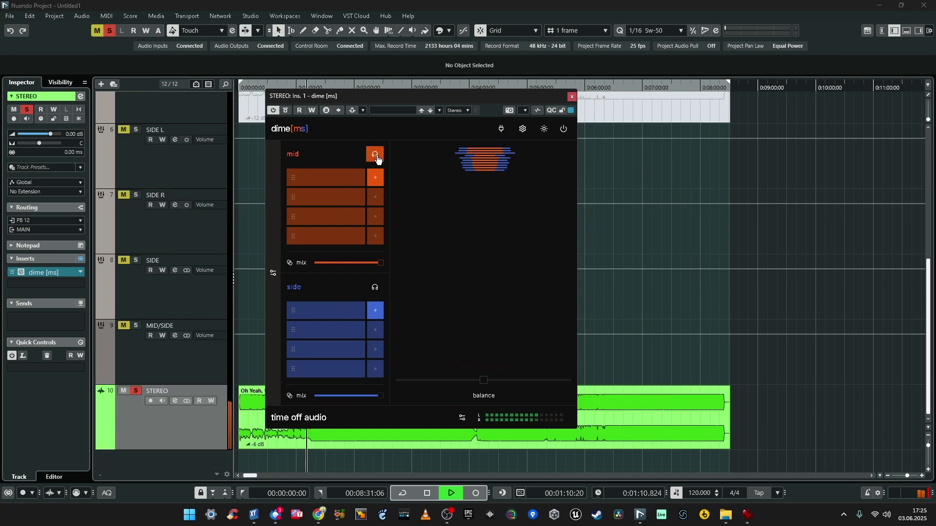
pyautogui.click(376, 288)
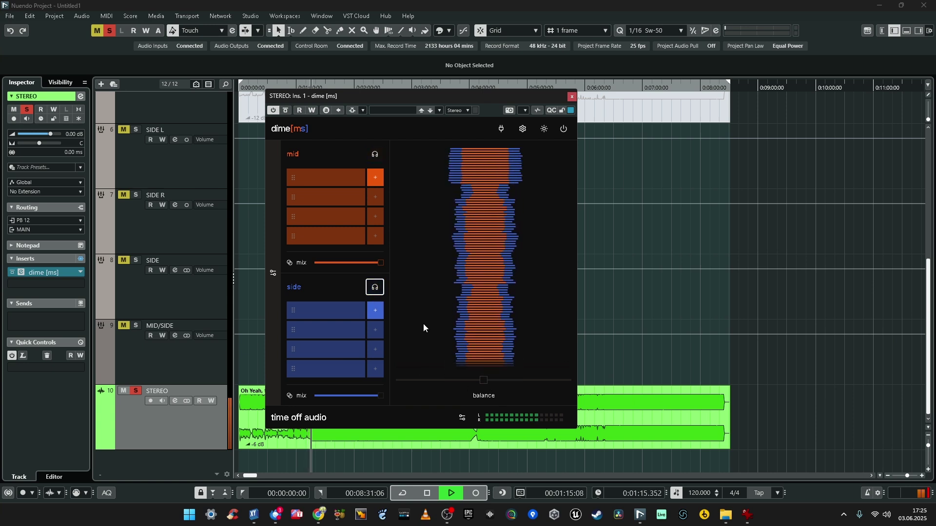
pyautogui.click(803, 259)
pyautogui.press('space')
pyautogui.moveTo(482, 380)
pyautogui.mouseDown()
pyautogui.moveTo(389, 382)
pyautogui.moveTo(559, 383)
pyautogui.moveTo(479, 387)
pyautogui.mouseUp()
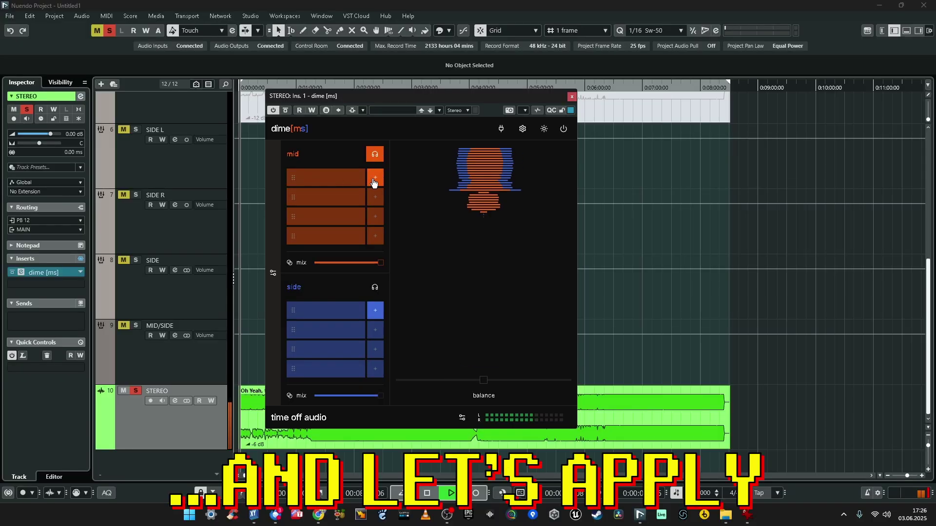
# Load kirchhoffeq into the first slot of the mid effect chain.
pyautogui.click(375, 181)
pyautogui.write('kirch')
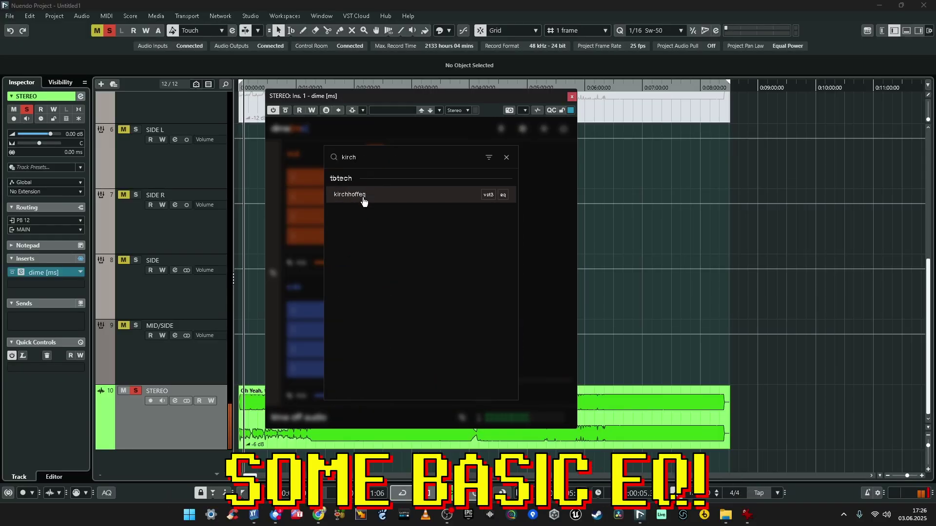
pyautogui.click(363, 195)
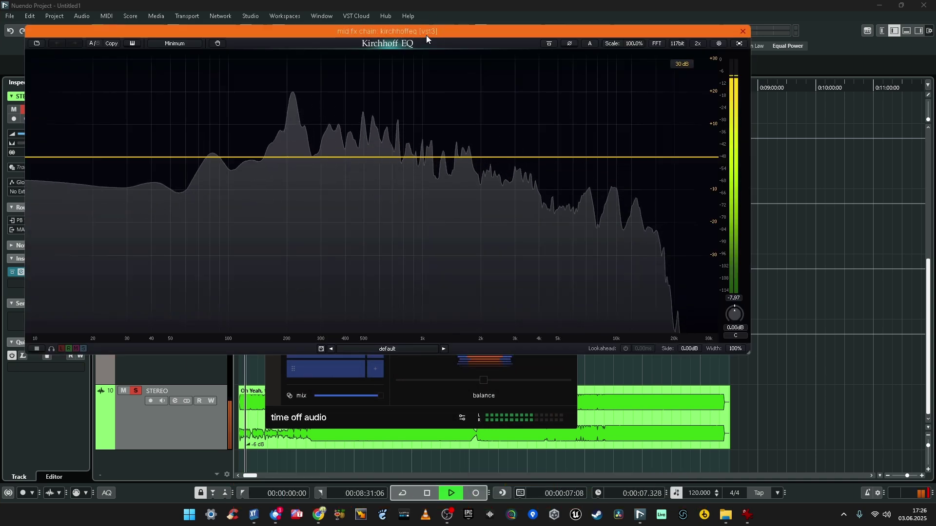
# Shape the mid signal with bell cuts of about -2.5 dB at 297 Hz and -1.3 dB at 599 Hz, and a +5.2 dB low shelf at 172 Hz.
pyautogui.moveTo(372, 194)
pyautogui.mouseDown()
pyautogui.moveTo(364, 161)
pyautogui.moveTo(365, 205)
pyautogui.mouseUp()
pyautogui.moveTo(430, 195)
pyautogui.mouseDown()
pyautogui.moveTo(423, 166)
pyautogui.moveTo(423, 200)
pyautogui.mouseUp()
pyautogui.scroll(3, 423, 200)
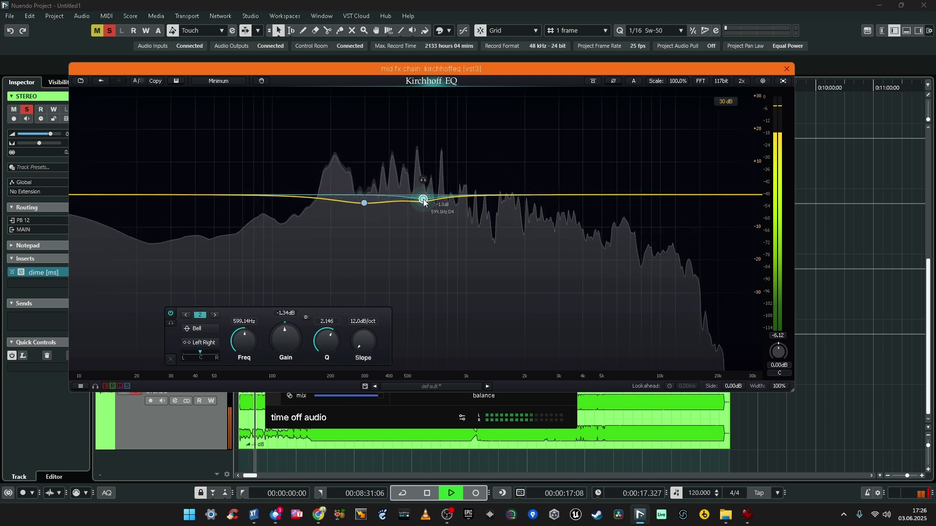
pyautogui.moveTo(84, 194); pyautogui.dragTo(317, 177)
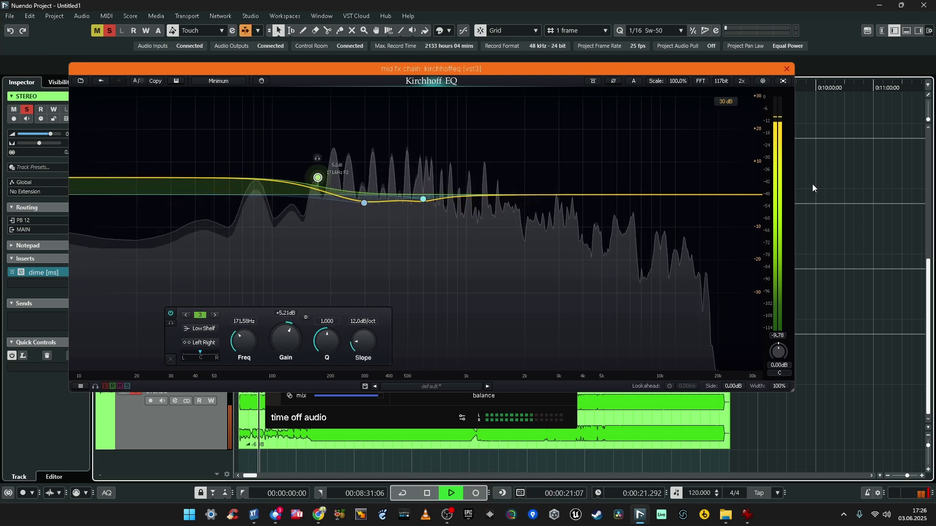
pyautogui.press('space')
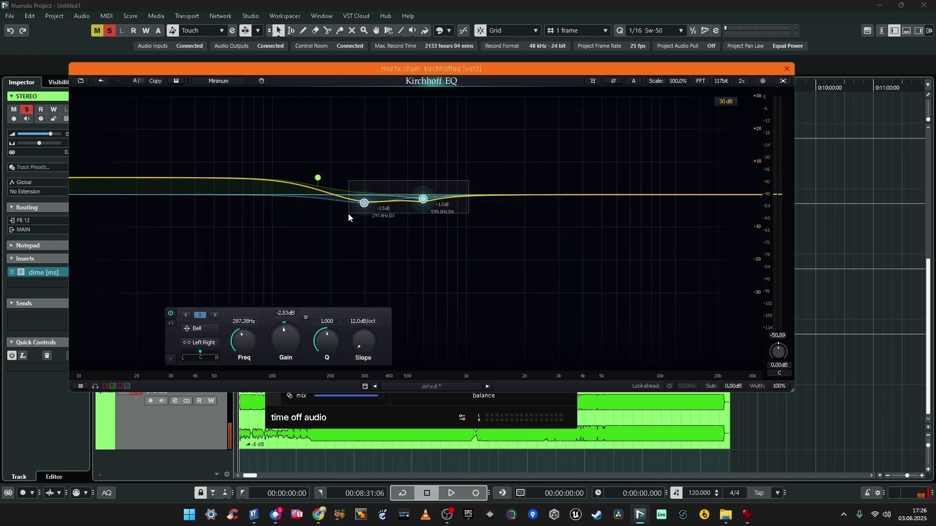
# Select both bell bands together and deepen them to about -3.6 dB at 294 Hz and -1.9 dB at 592 Hz.
pyautogui.moveTo(461, 162); pyautogui.dragTo(351, 223)
pyautogui.moveTo(507, 163); pyautogui.dragTo(351, 230)
pyautogui.moveTo(497, 150); pyautogui.dragTo(358, 232)
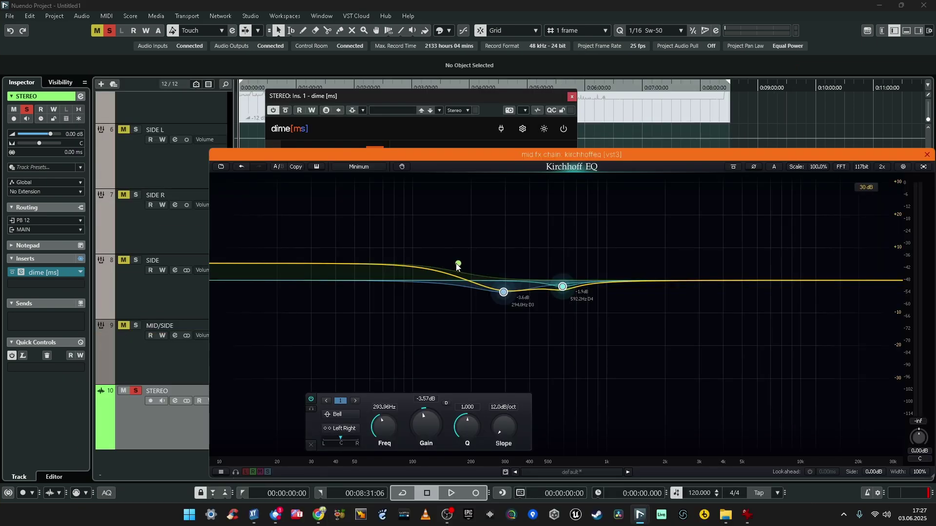
# Lower the low shelf's frequency and add a bell cut of about -4.5 dB at 111 Hz with a Q of 1.345.
pyautogui.moveTo(458, 264); pyautogui.dragTo(422, 297)
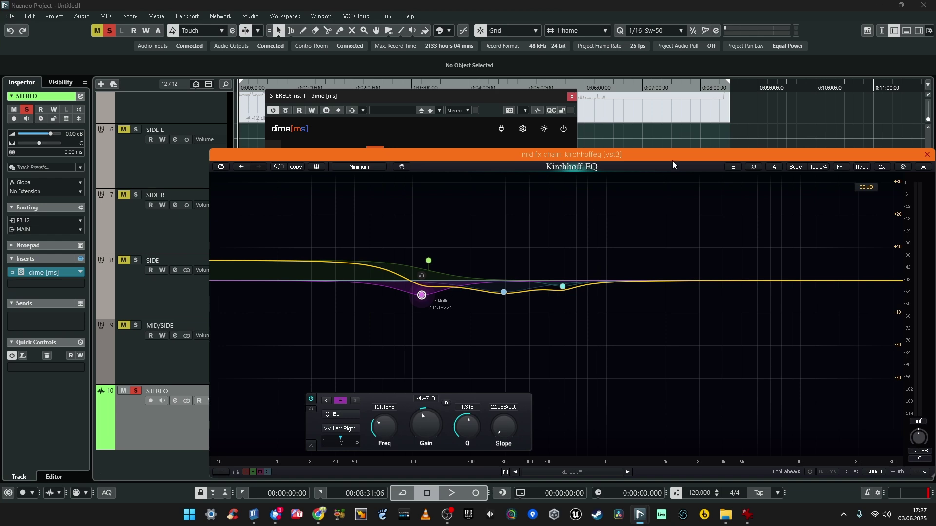
pyautogui.moveTo(569, 156); pyautogui.dragTo(437, 23)
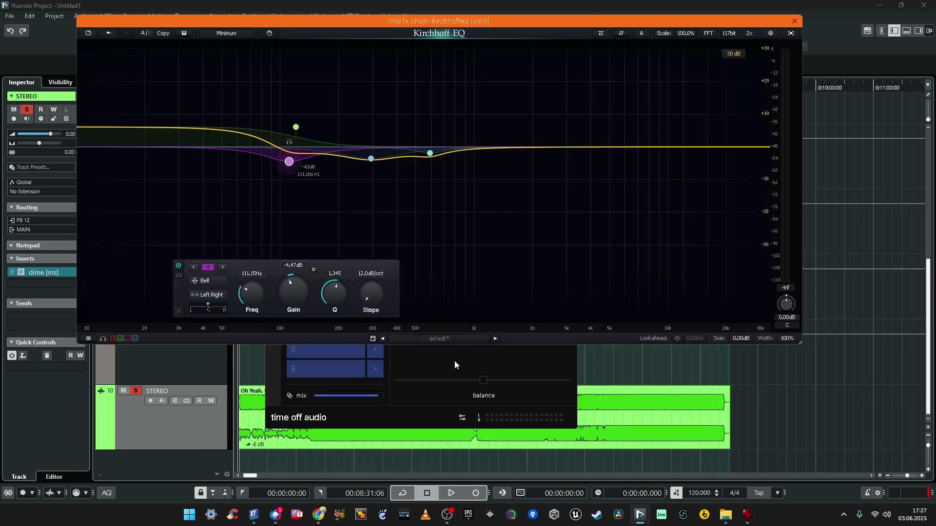
# Play the loud section from about 1:13 and retune the lowest bell cut to about -7.6 dB at 101 Hz while raising the low shelf.
pyautogui.click(301, 452)
pyautogui.click(303, 446)
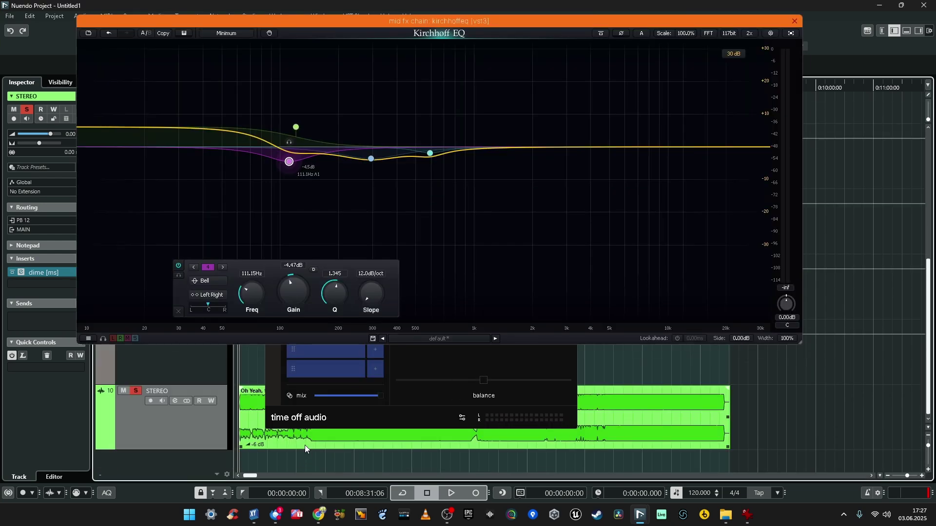
pyautogui.press('space')
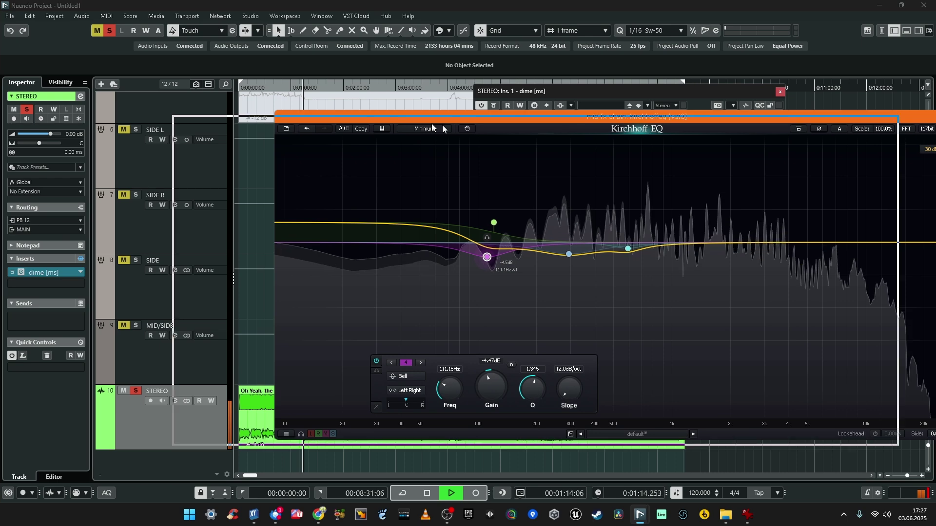
pyautogui.moveTo(553, 119); pyautogui.dragTo(411, 116)
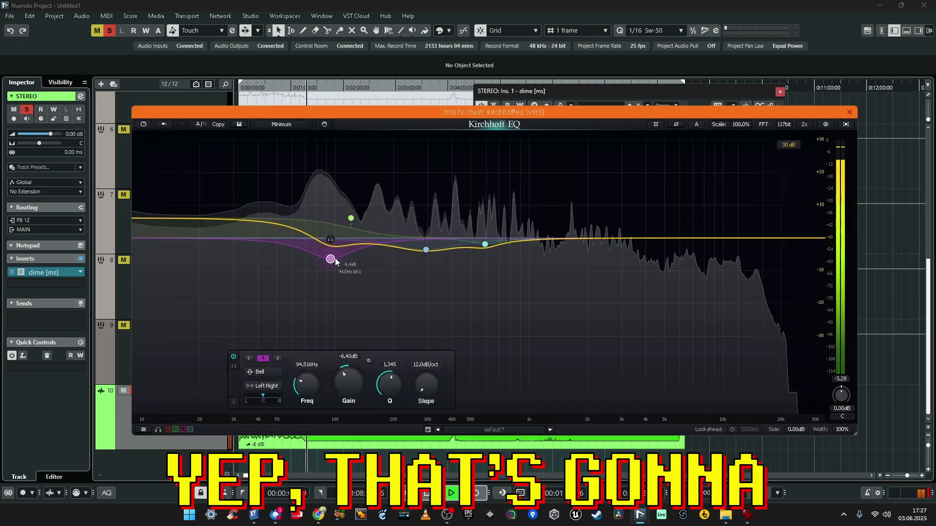
pyautogui.moveTo(333, 259); pyautogui.dragTo(333, 244)
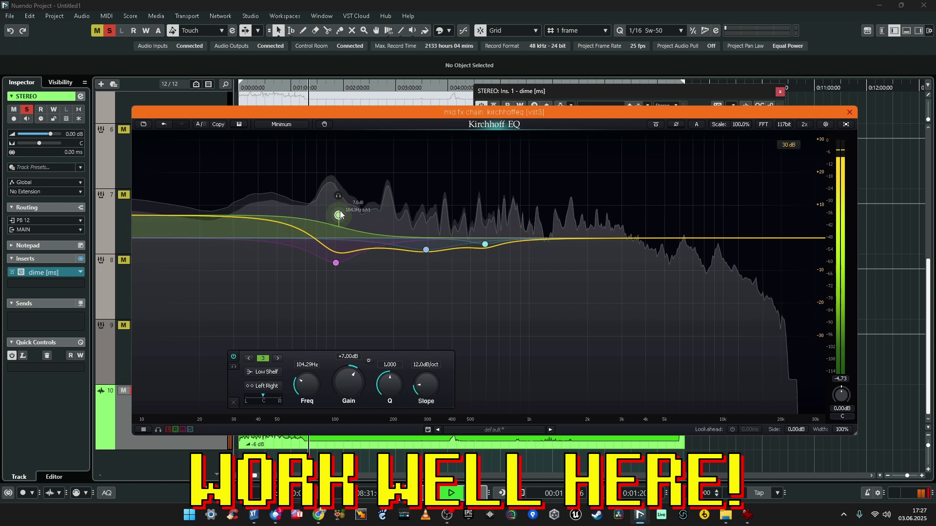
pyautogui.moveTo(326, 209); pyautogui.dragTo(325, 200)
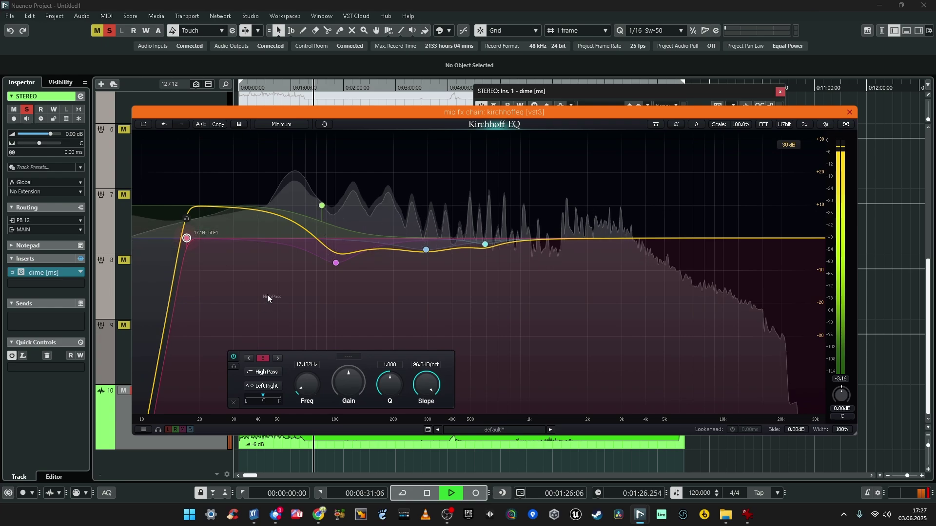
# Add a 24 dB/oct high-pass filter with a Q of 1.127 and fine-tune it along with the low shelf and lowest bell cut.
pyautogui.click(336, 263)
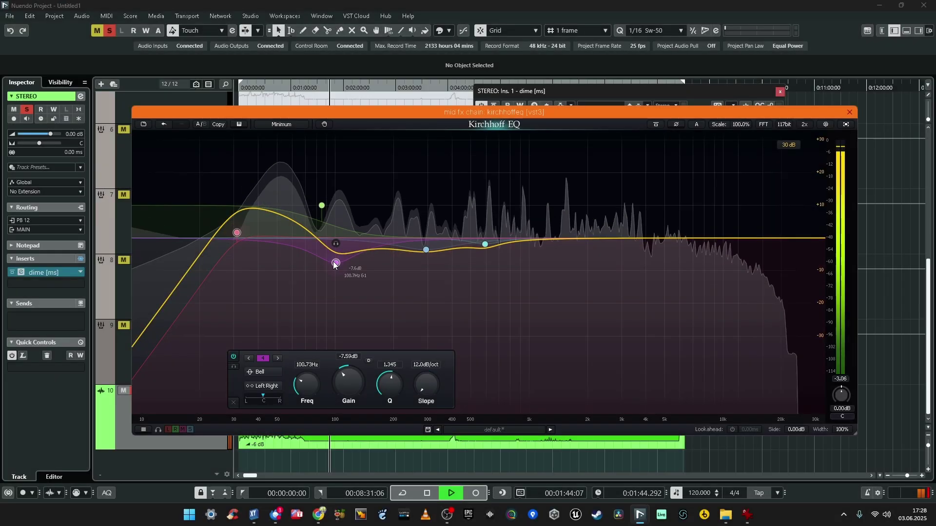
pyautogui.moveTo(324, 202); pyautogui.dragTo(320, 213)
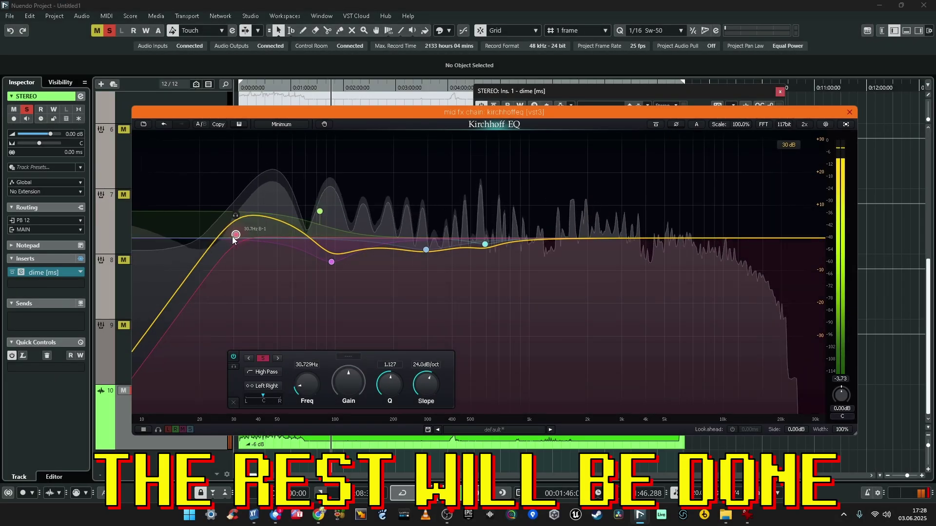
pyautogui.moveTo(220, 236); pyautogui.dragTo(223, 233)
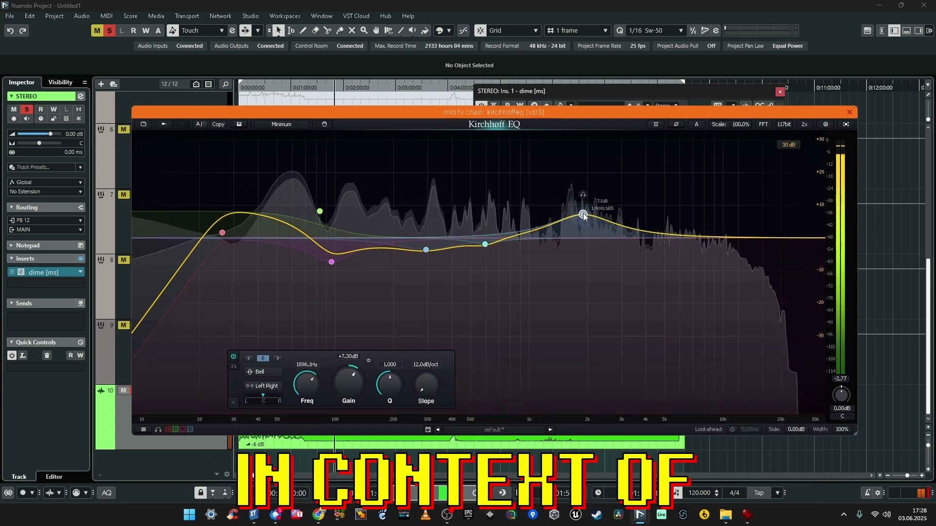
# Try a bell near 1.9 kHz, bypass it, and use a wide bell of about +5 dB at 1173 Hz with a Q of 0.321 instead.
pyautogui.moveTo(584, 216); pyautogui.dragTo(581, 210)
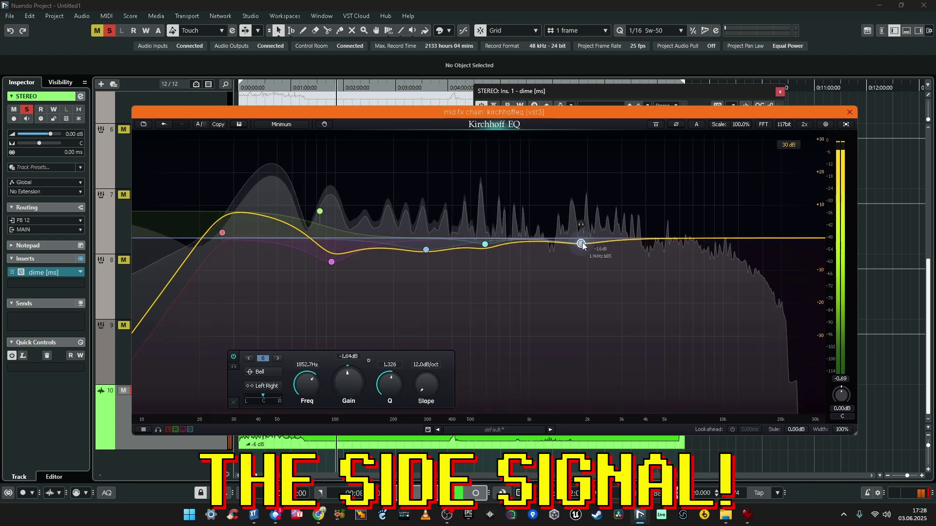
pyautogui.press('space')
pyautogui.click(553, 240)
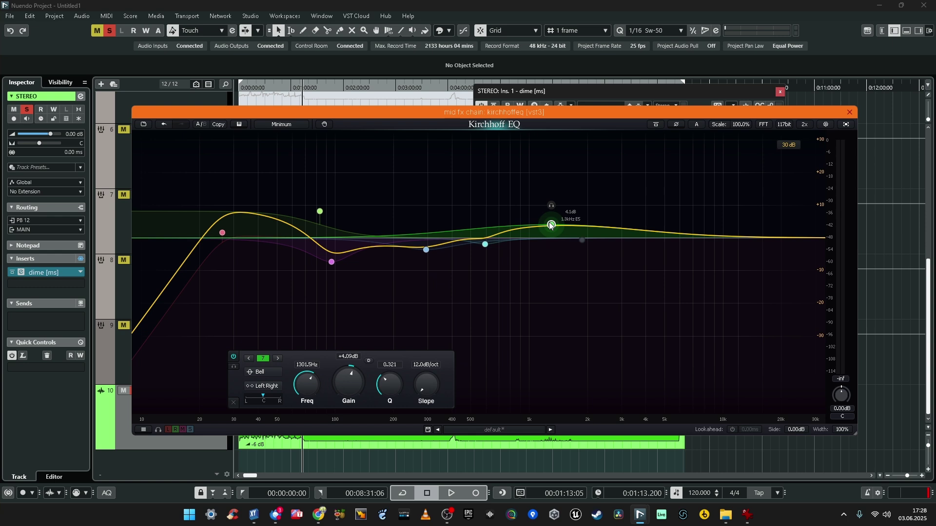
pyautogui.moveTo(551, 225); pyautogui.dragTo(545, 224)
pyautogui.press('space')
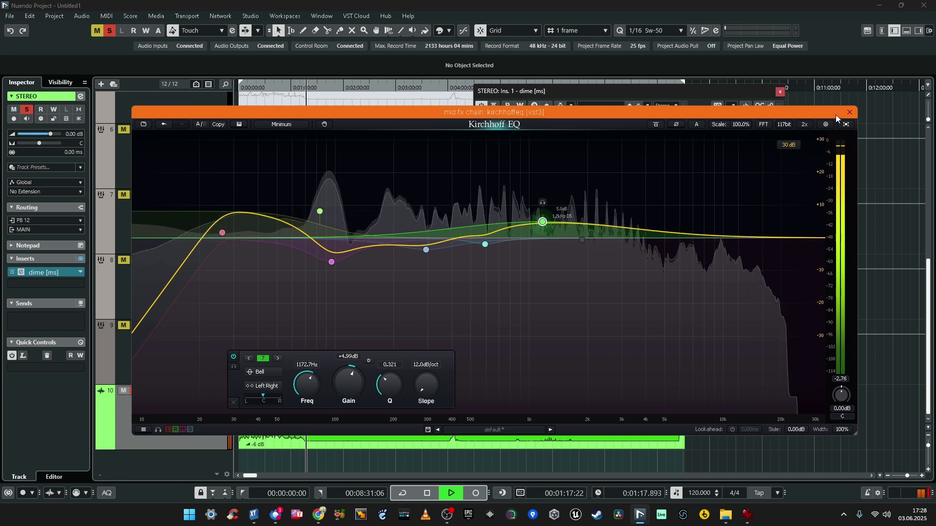
pyautogui.press('space')
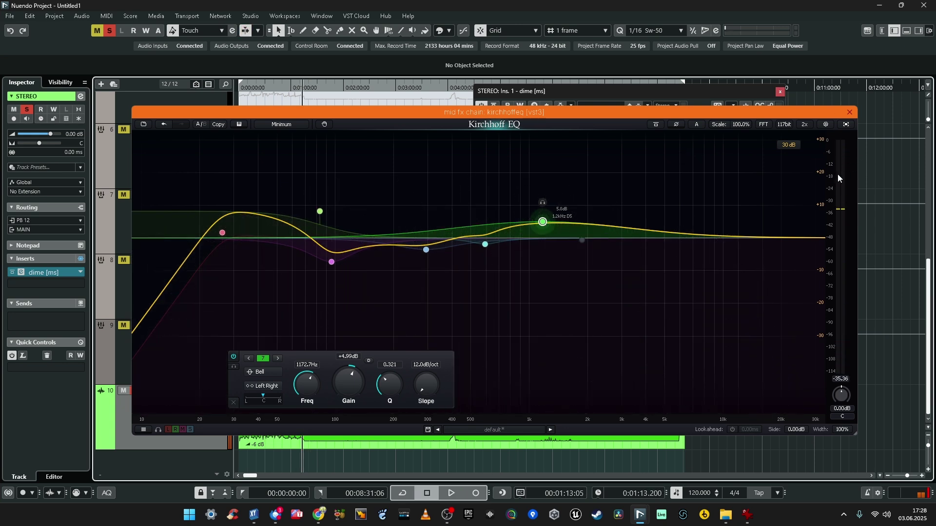
pyautogui.click(848, 112)
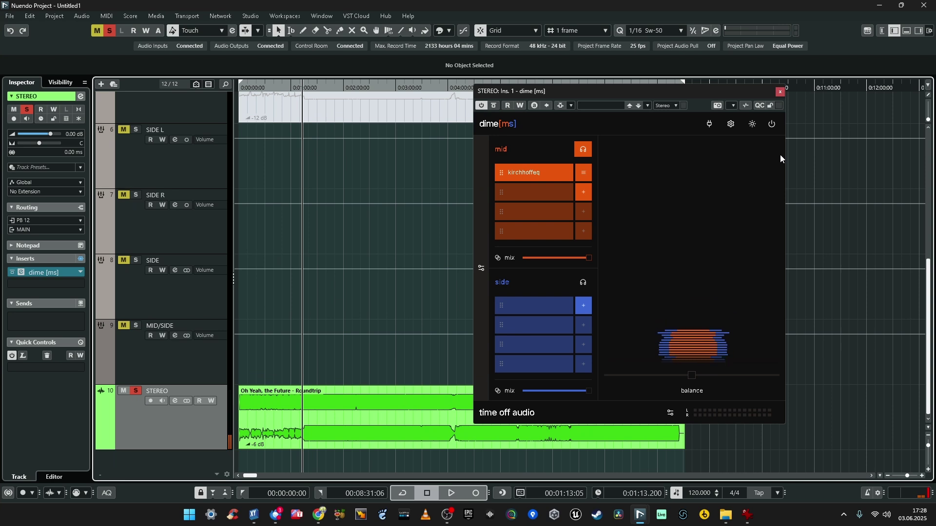
# Switch the dime [ms] solo from mid to side and play the side signal from about 1:13.
pyautogui.click(584, 155)
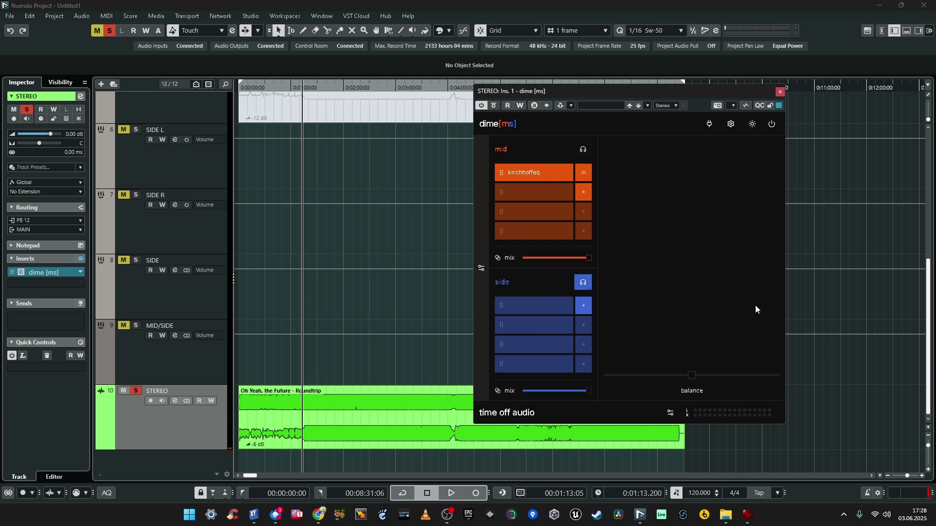
pyautogui.click(808, 324)
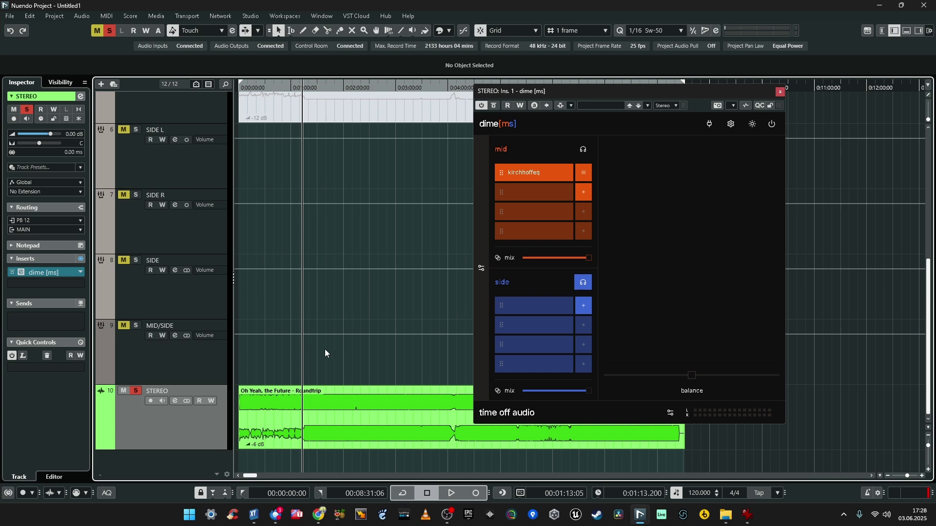
pyautogui.press('space')
pyautogui.click(563, 309)
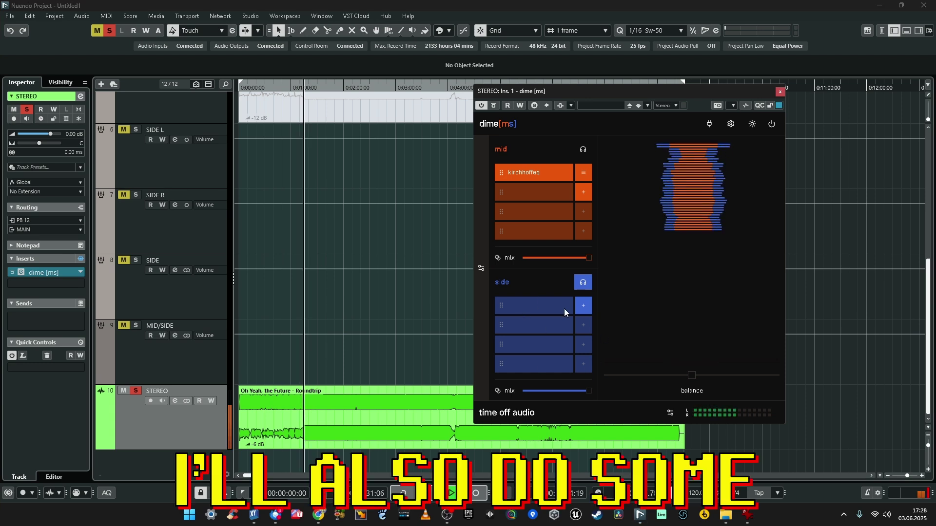
# Load Kirchhoff EQ into the first side slot of dime [ms] and add a high shelf of about +5.5 dB at 3442 Hz.
pyautogui.click(583, 305)
pyautogui.write('kirch')
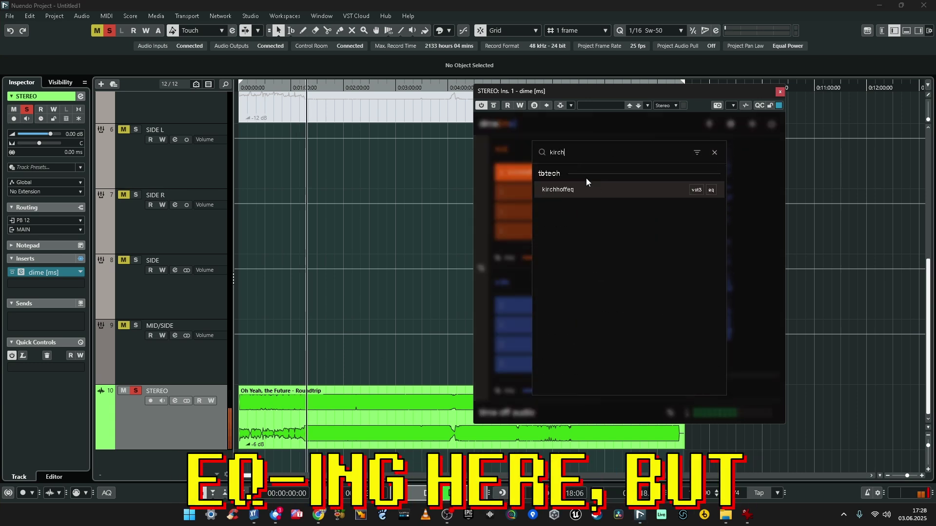
pyautogui.click(561, 190)
pyautogui.moveTo(712, 158); pyautogui.dragTo(528, 139)
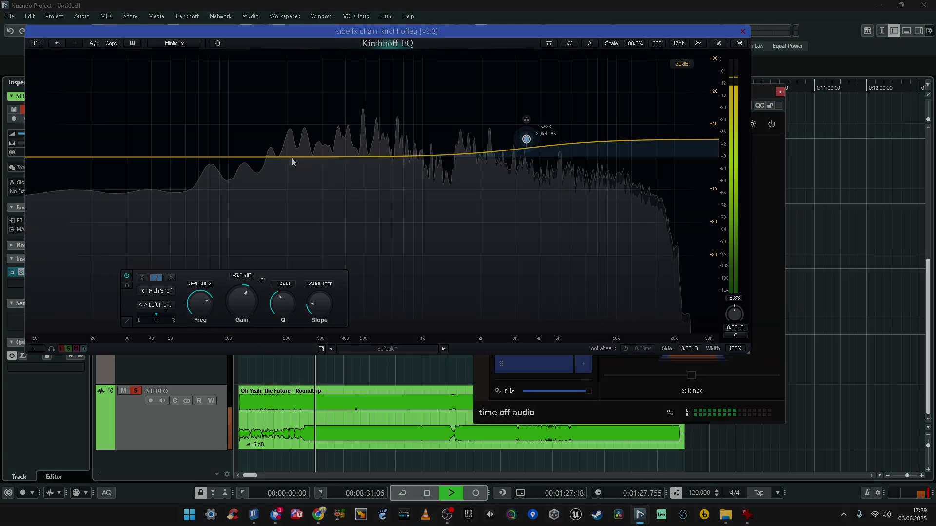
# Add a bell of about +4.2 dB at 241 Hz to the side EQ, stop playback and fine-tune the high shelf.
pyautogui.moveTo(291, 157)
pyautogui.mouseDown()
pyautogui.moveTo(306, 139)
pyautogui.moveTo(306, 96)
pyautogui.moveTo(303, 143)
pyautogui.mouseUp()
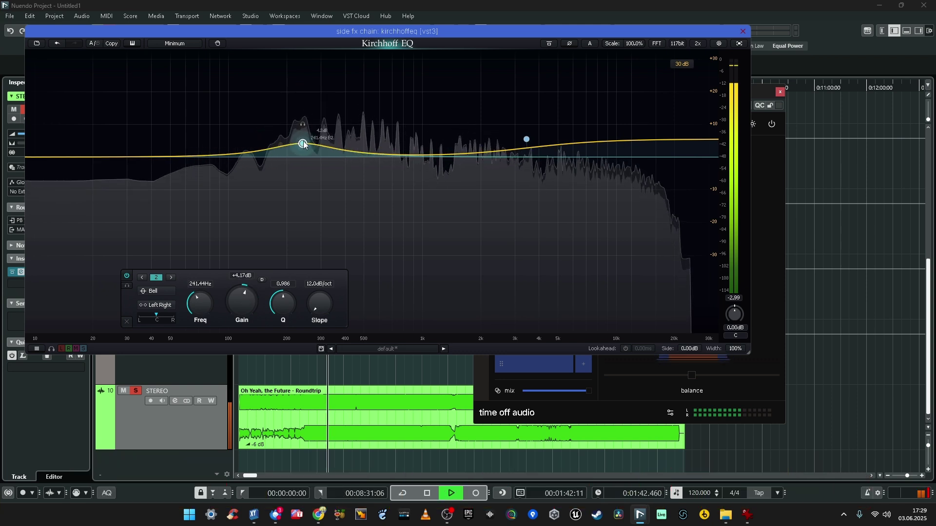
pyautogui.press('space')
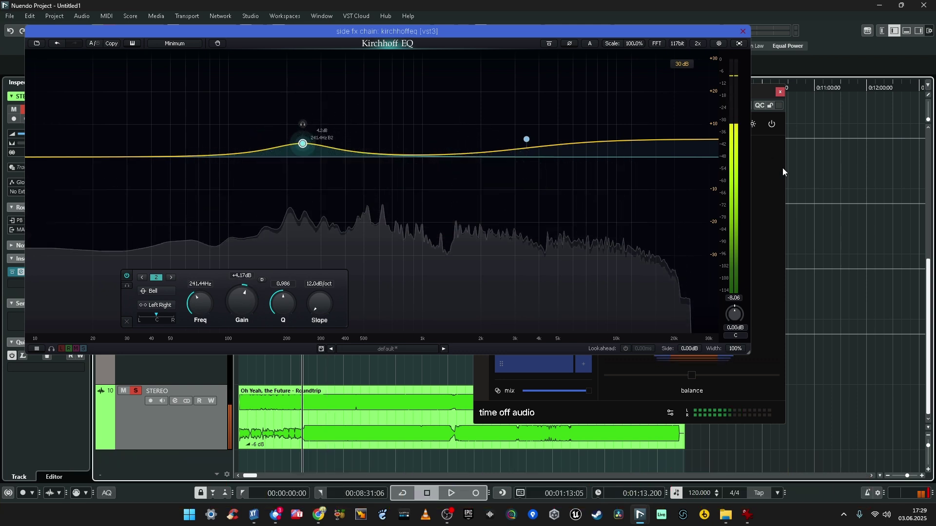
pyautogui.moveTo(528, 140); pyautogui.dragTo(535, 142)
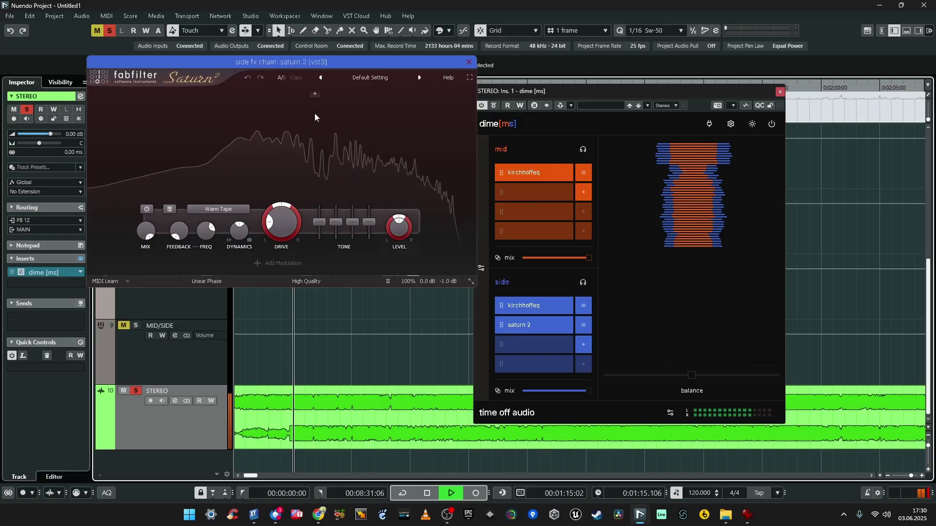
# Split the side chain's Saturn 2 into two bands, try a higher upper-band level and set it to 0 dB.
pyautogui.click(306, 95)
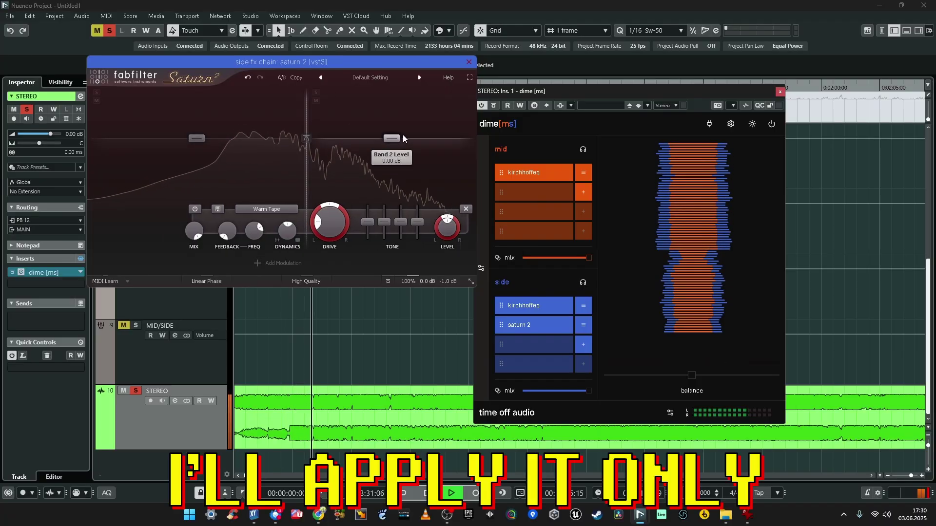
pyautogui.moveTo(388, 138)
pyautogui.mouseDown()
pyautogui.moveTo(393, 116)
pyautogui.moveTo(397, 126)
pyautogui.mouseUp()
pyautogui.doubleClick(398, 126)
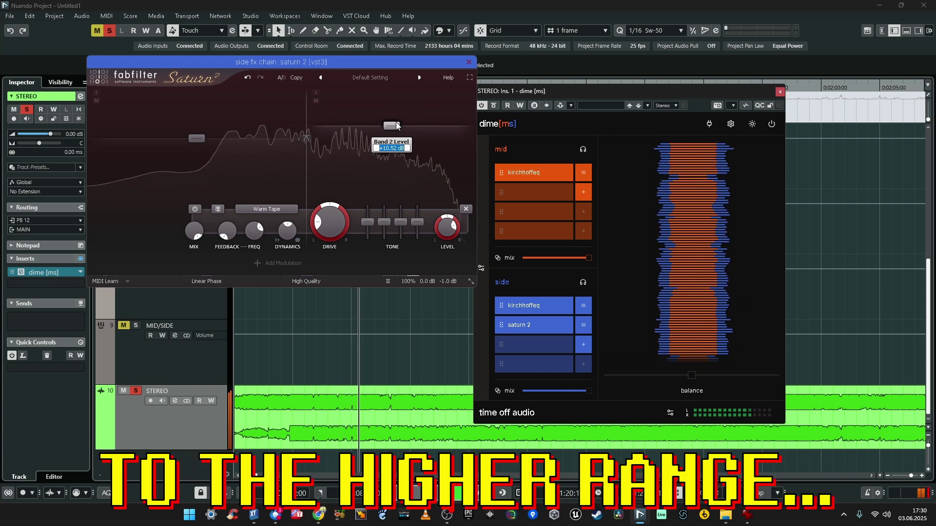
pyautogui.write('0')
pyautogui.press('Return')
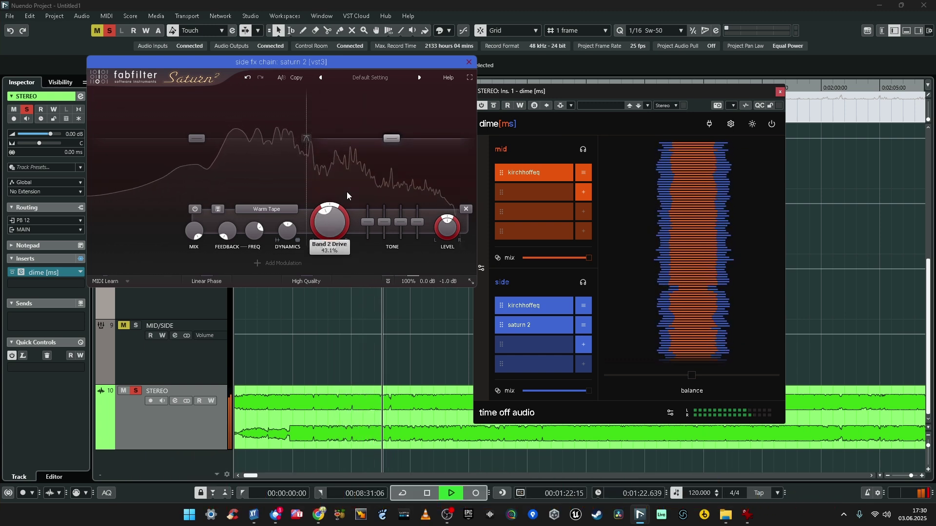
# Raise the upper band's drive in the side Saturn 2 close to its maximum and back it off slightly.
pyautogui.scroll(5, 361, 162)
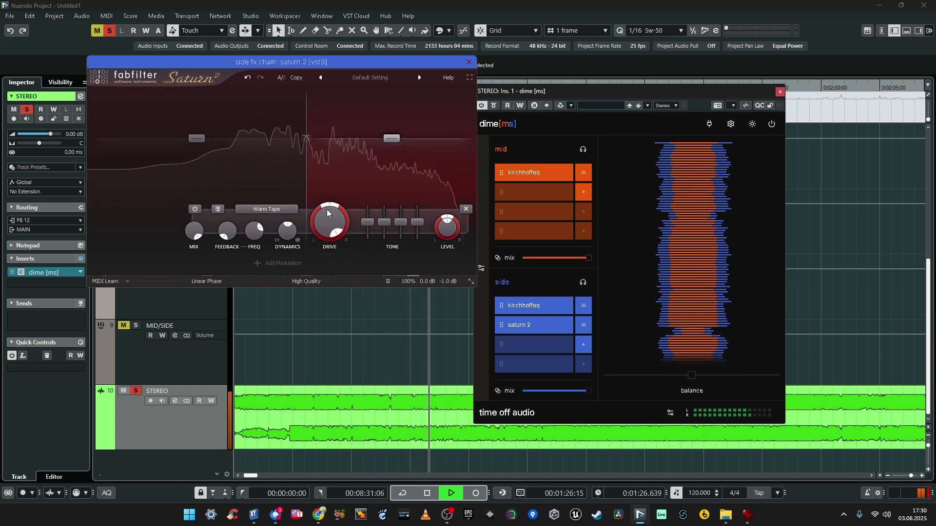
pyautogui.scroll(-1, 325, 227)
pyautogui.scroll(-1, 324, 230)
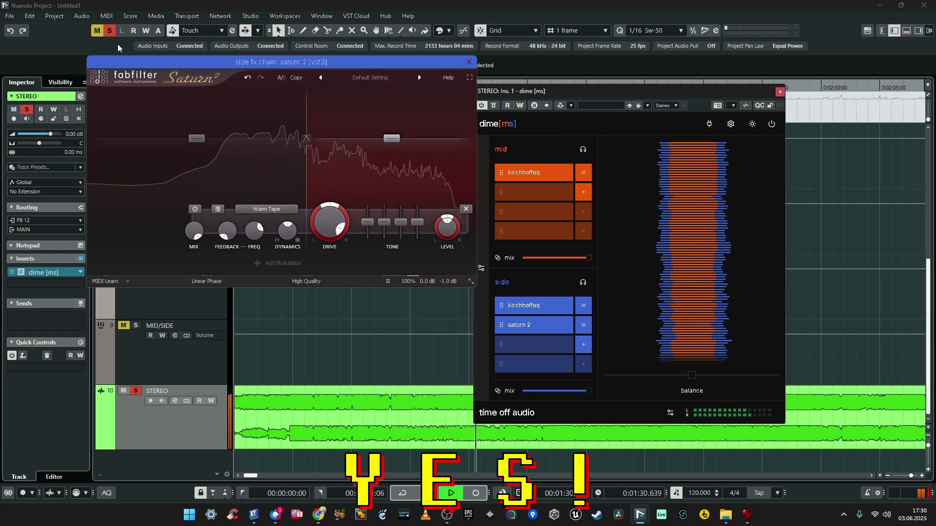
# Bypass Saturn 2 in the side chain and enable it again to compare the sound.
pyautogui.moveTo(521, 326)
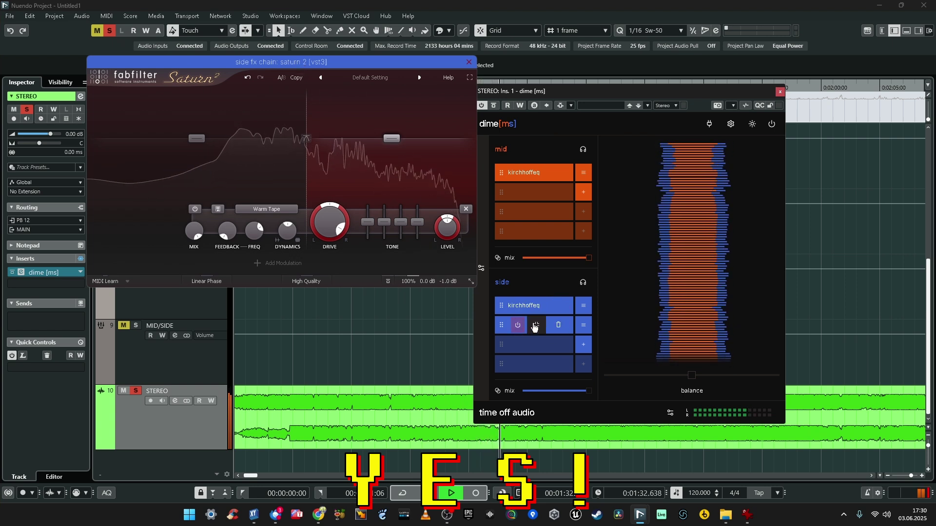
pyautogui.click(518, 325)
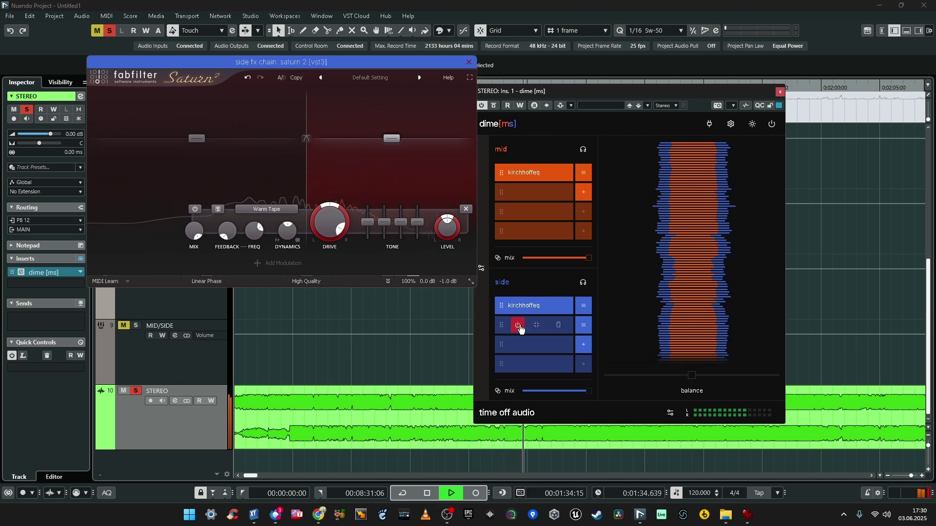
pyautogui.click(518, 325)
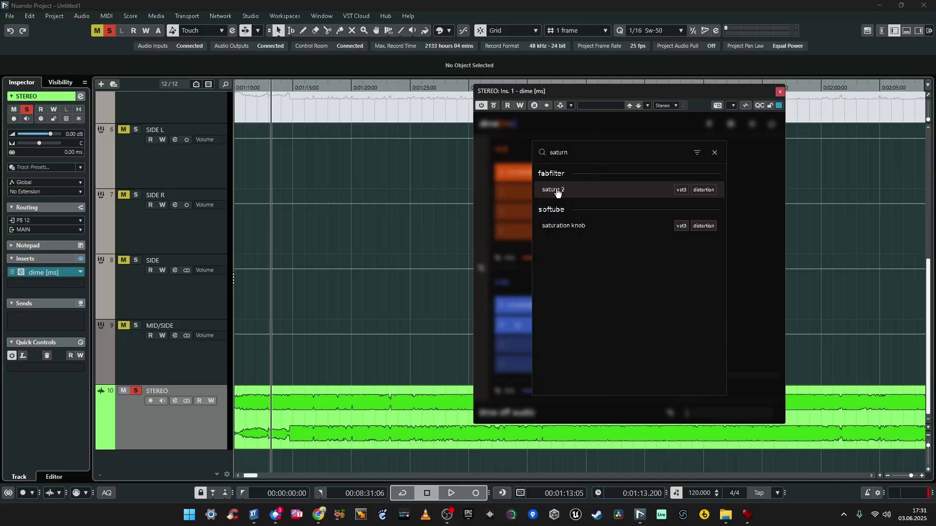
# Load Saturn 2 after the EQ in the mid chain, split it into bands and lower the crossover slightly.
pyautogui.click(557, 191)
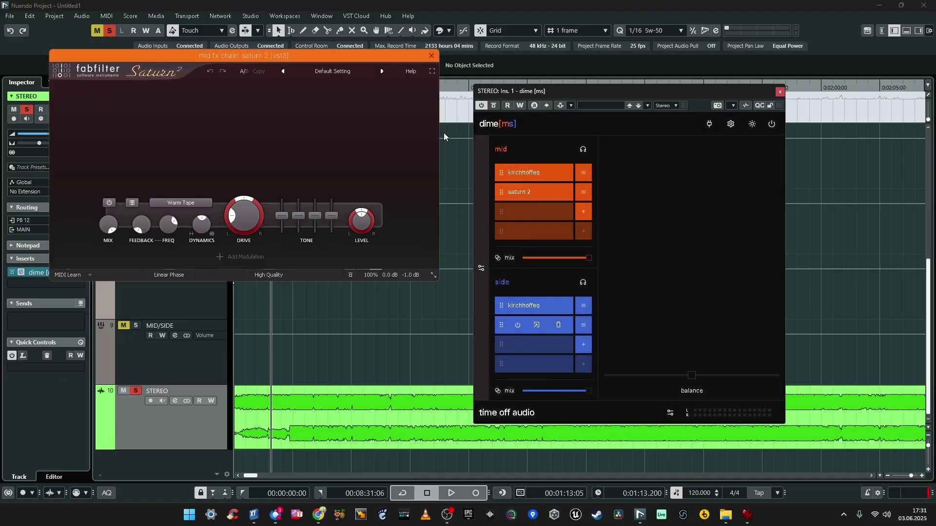
pyautogui.moveTo(348, 60); pyautogui.dragTo(384, 67)
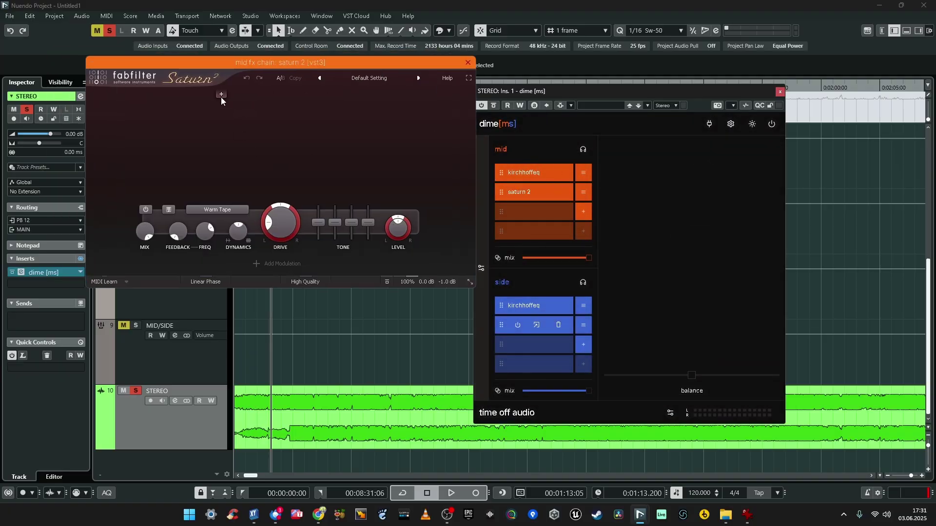
pyautogui.click(241, 94)
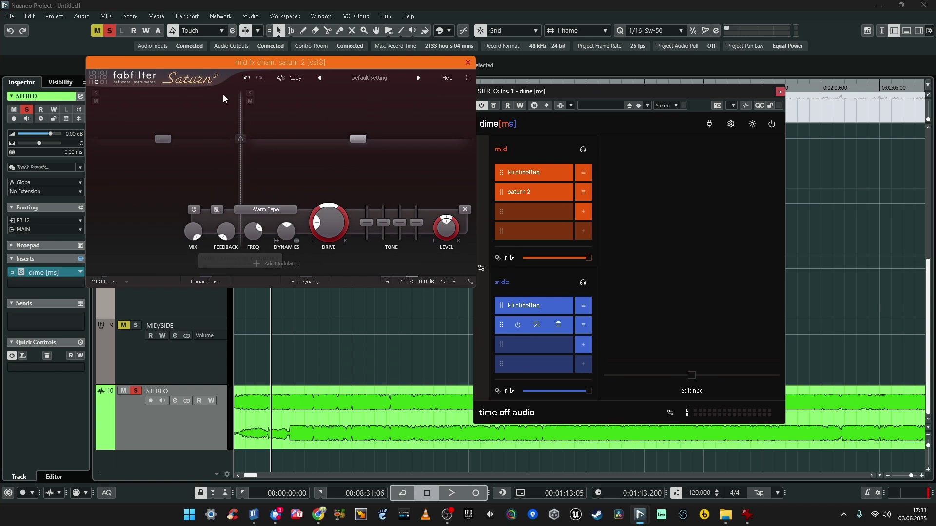
pyautogui.moveTo(240, 136); pyautogui.dragTo(237, 135)
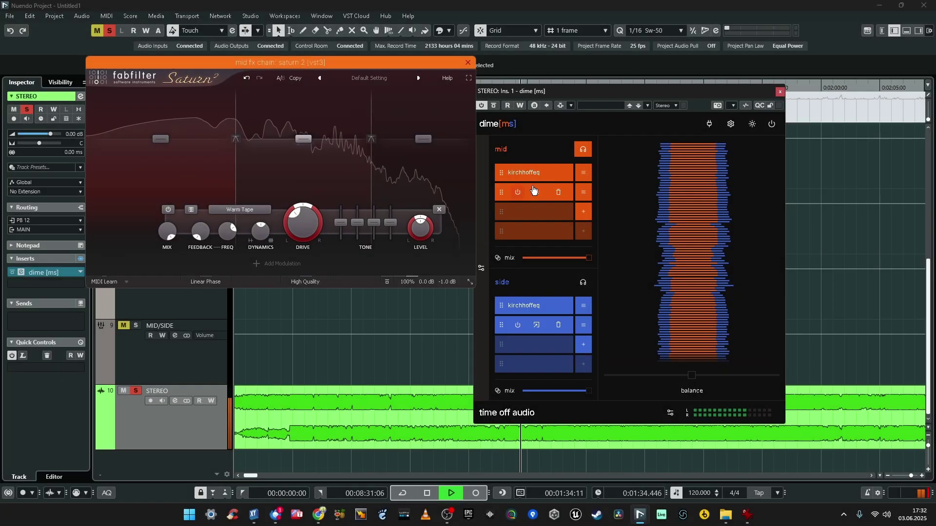
# Reopen the mid chain's Kirchhoff EQ, lower the low shelf to +7 dB at about 83 Hz, and close the EQ.
pyautogui.click(518, 172)
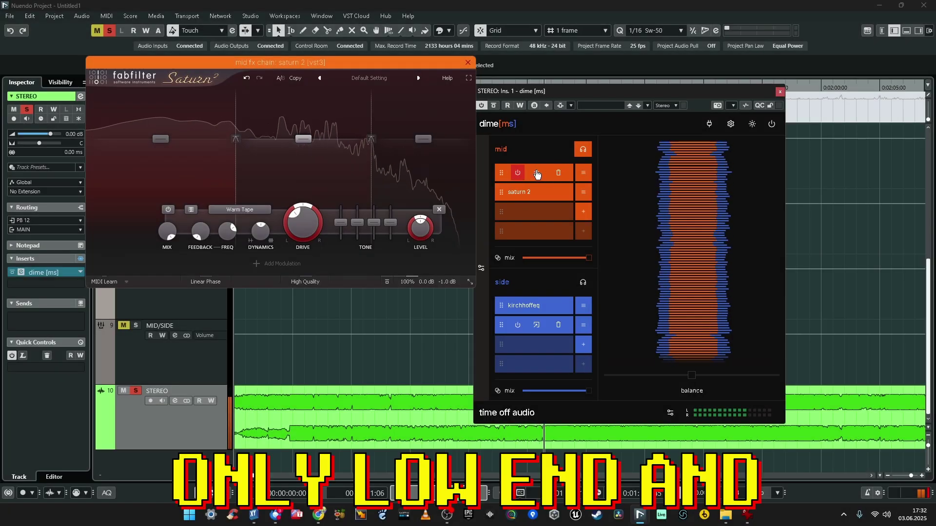
pyautogui.click(536, 173)
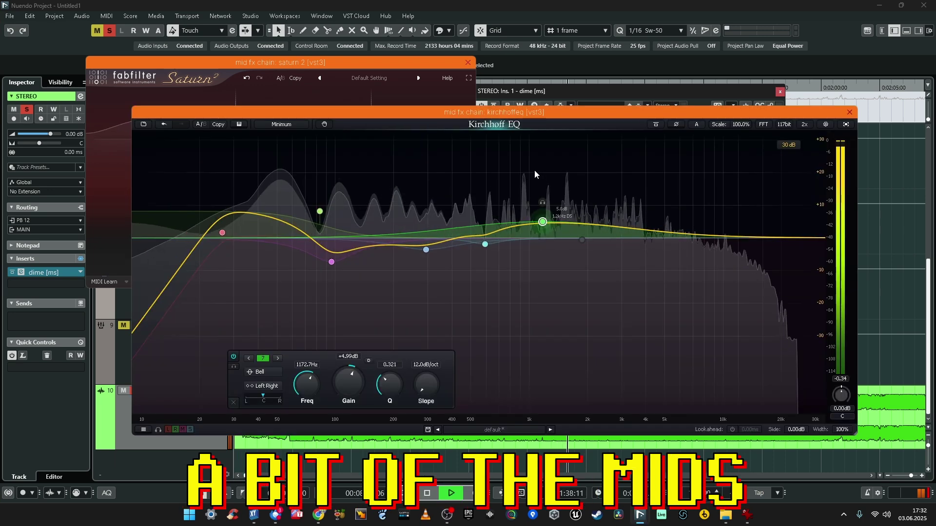
pyautogui.moveTo(320, 213); pyautogui.dragTo(321, 218)
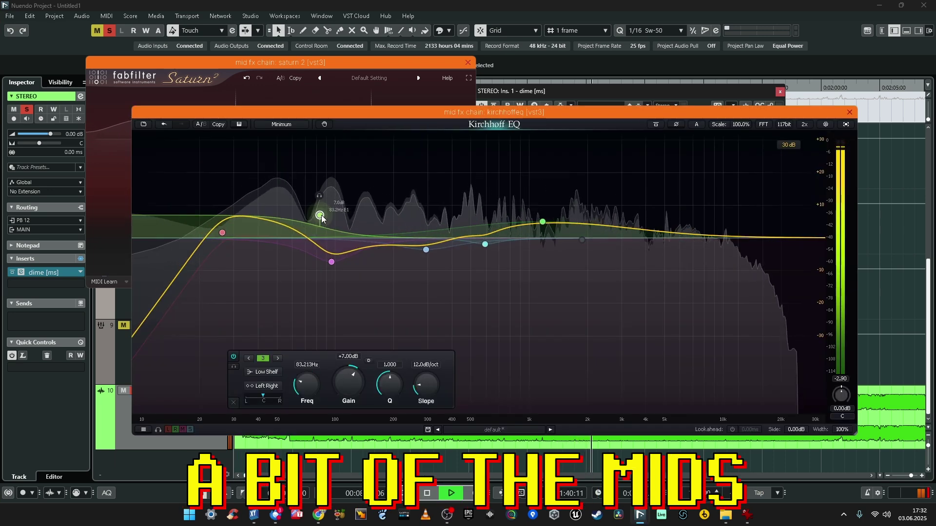
pyautogui.click(848, 113)
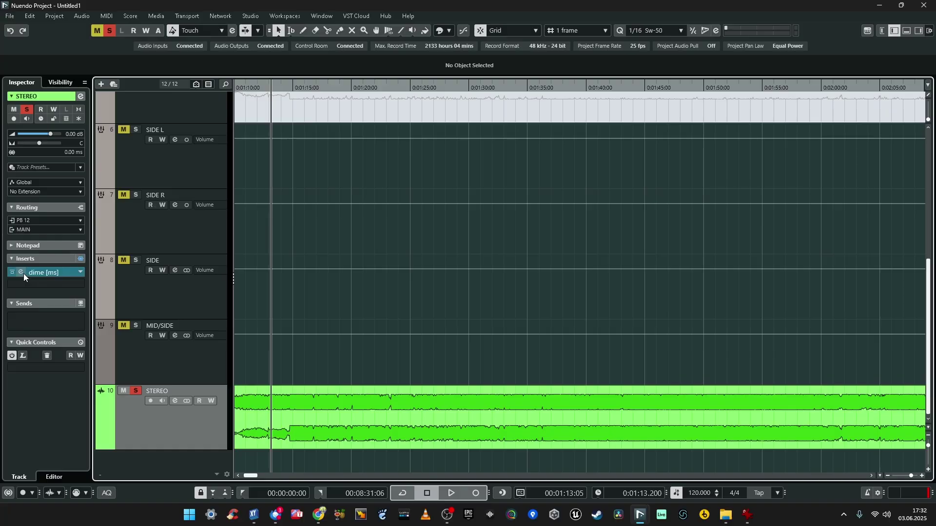
# Open dime [ms] on the STEREO track, bypass it and play the original stereo from about 1:13.
pyautogui.click(23, 273)
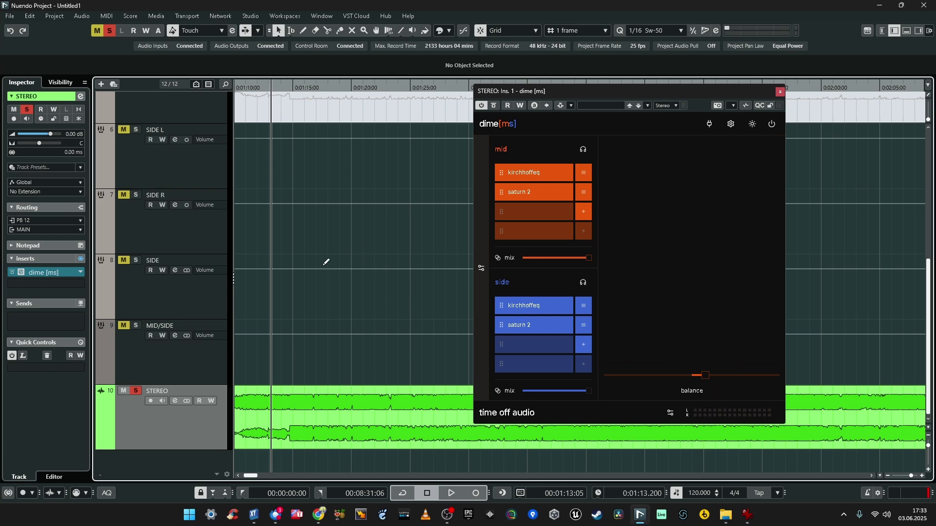
pyautogui.click(494, 105)
pyautogui.scroll(3, 258, 322)
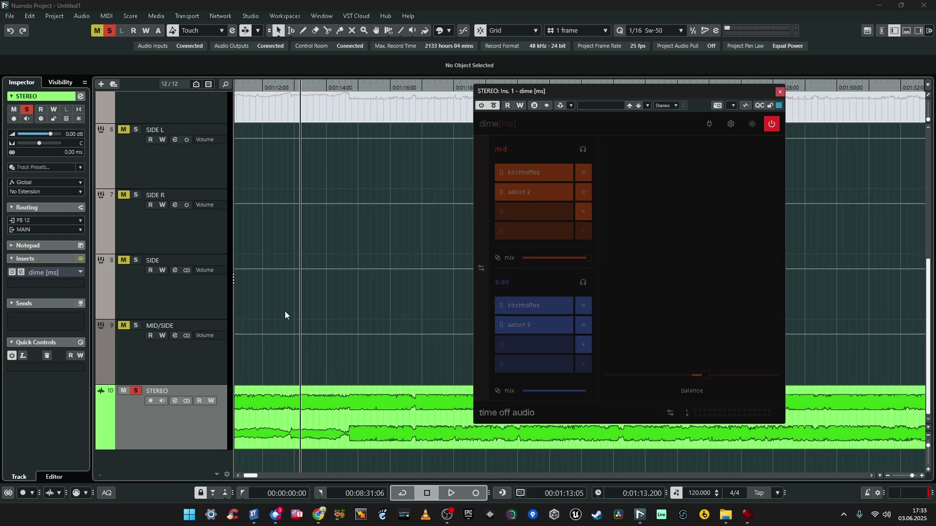
pyautogui.press('space')
pyautogui.scroll(2, 303, 354)
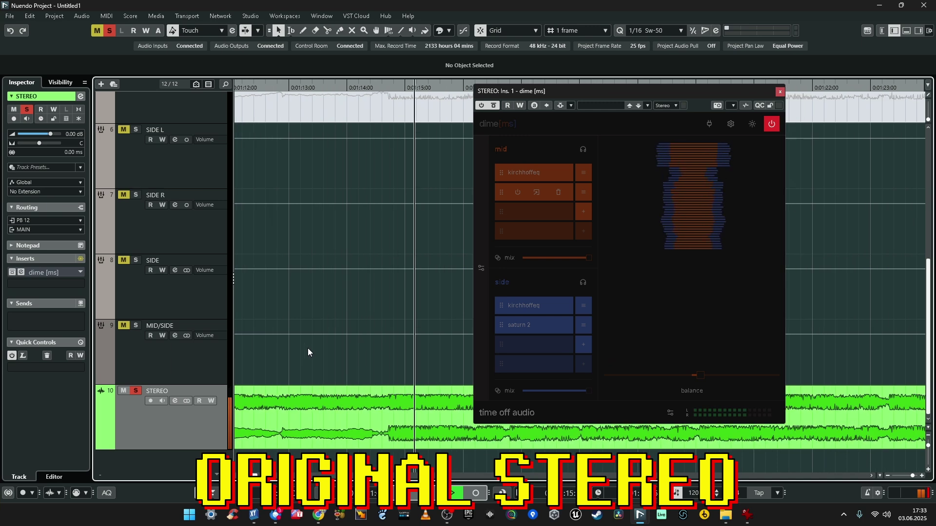
pyautogui.scroll(-2, 308, 348)
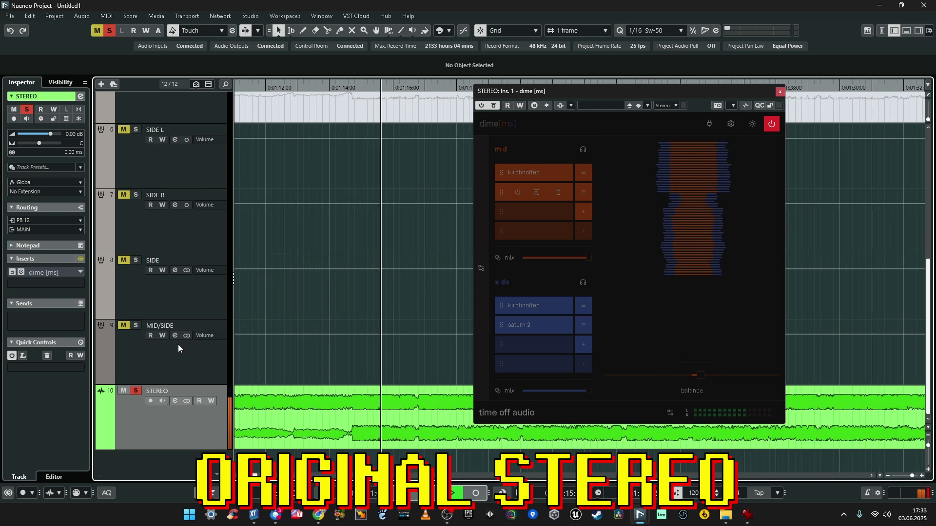
# Toggle the dime [ms] bypass repeatedly during playback to compare the original stereo with the processed sound.
pyautogui.click(13, 273)
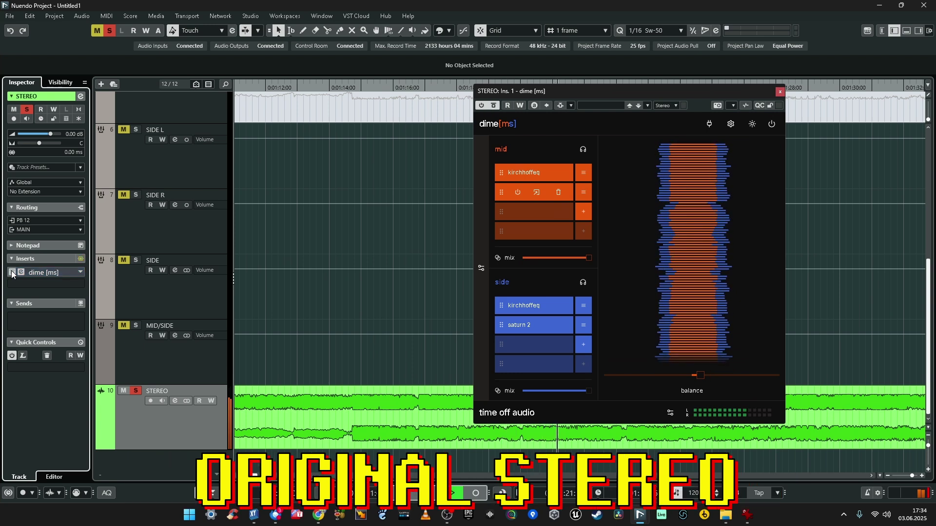
pyautogui.click(13, 273)
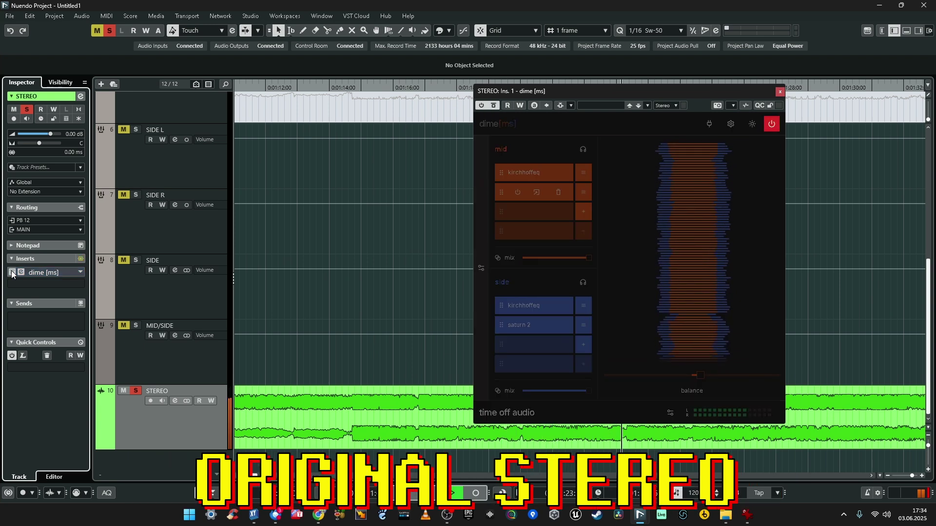
pyautogui.click(13, 273)
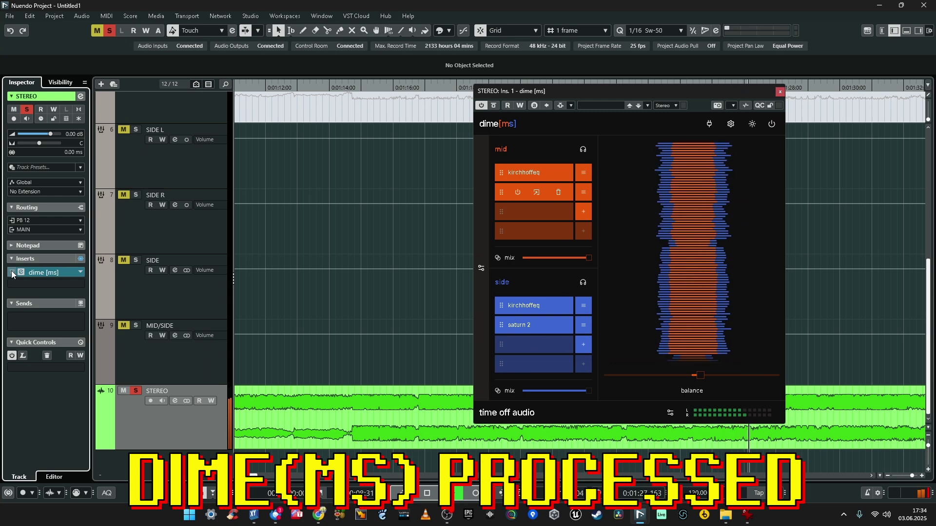
pyautogui.click(13, 273)
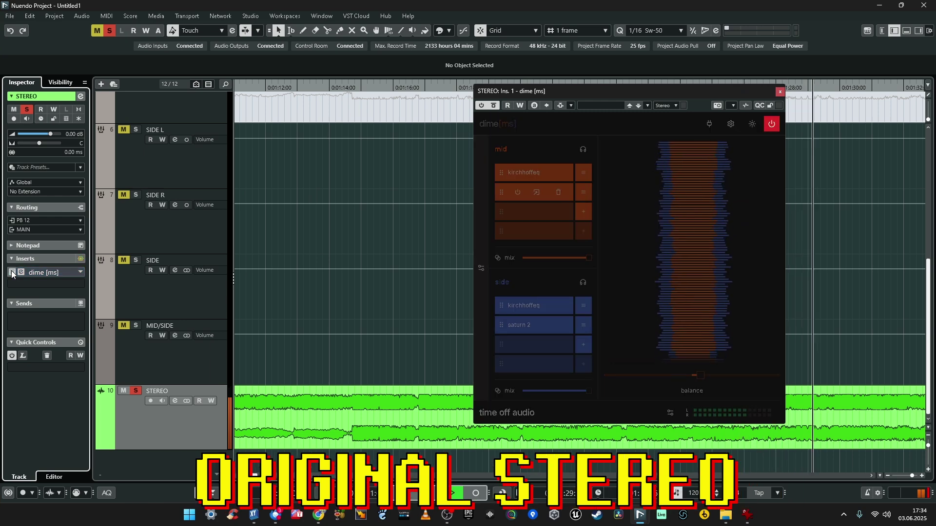
pyautogui.click(12, 273)
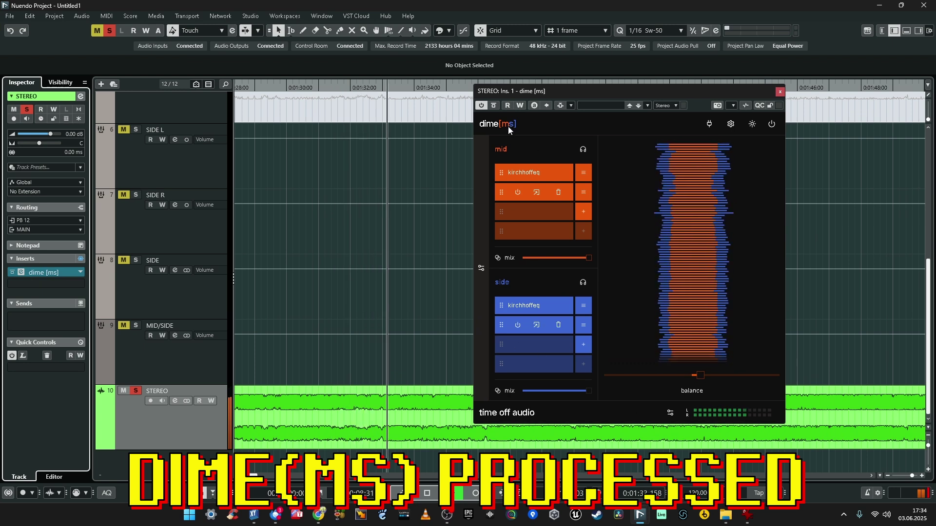
pyautogui.click(492, 106)
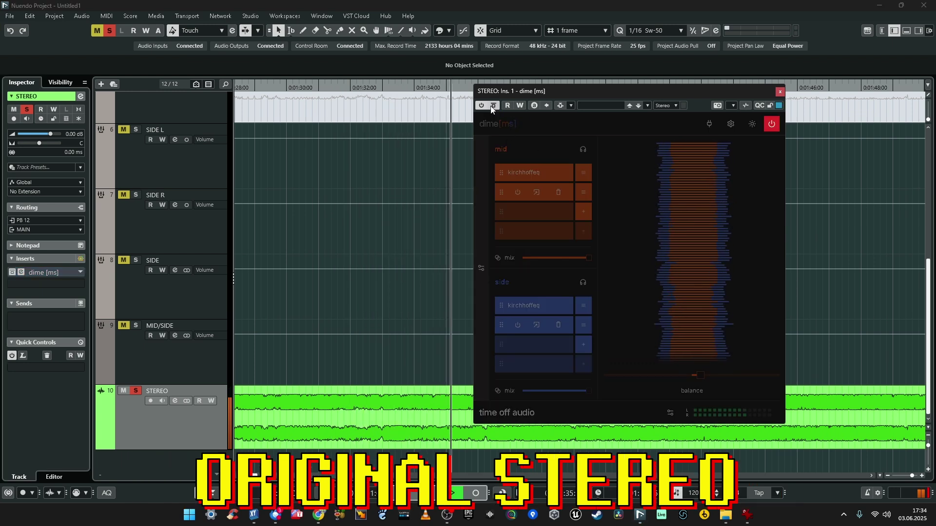
pyautogui.click(492, 107)
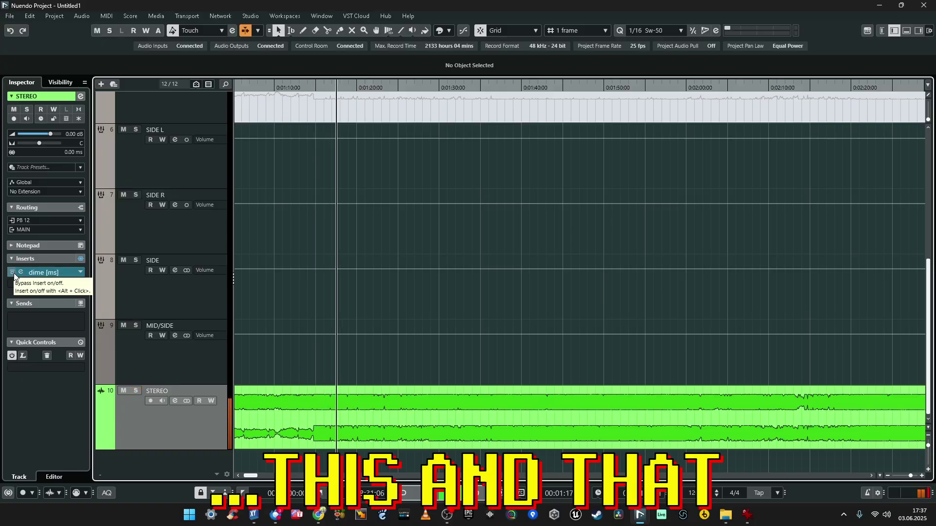
# Compare original and processed sound again on the unsoloed STEREO track by switching the dime [ms] insert bypass on and off.
pyautogui.click(13, 272)
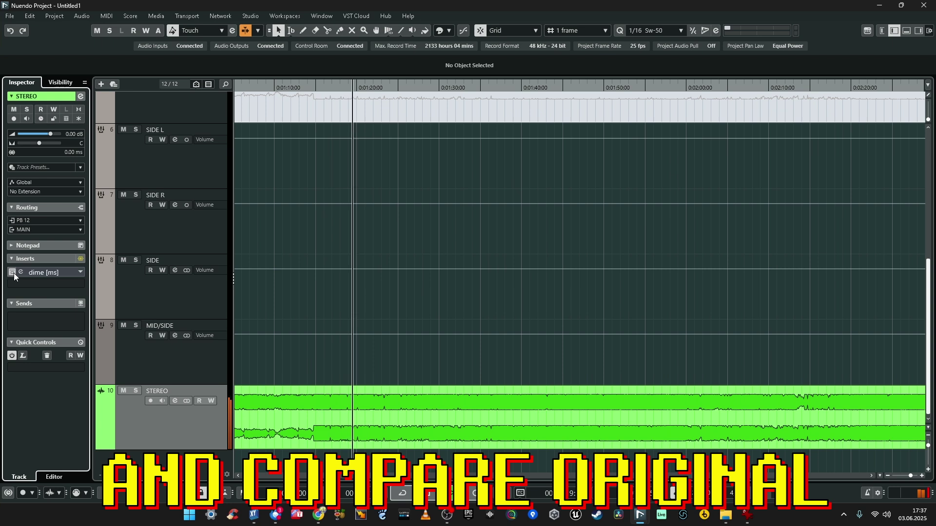
pyautogui.click(13, 272)
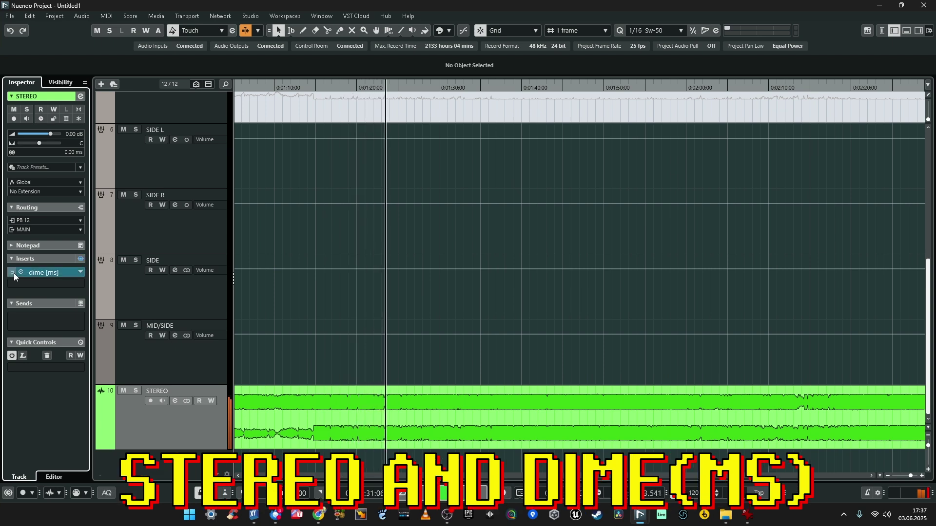
pyautogui.click(13, 273)
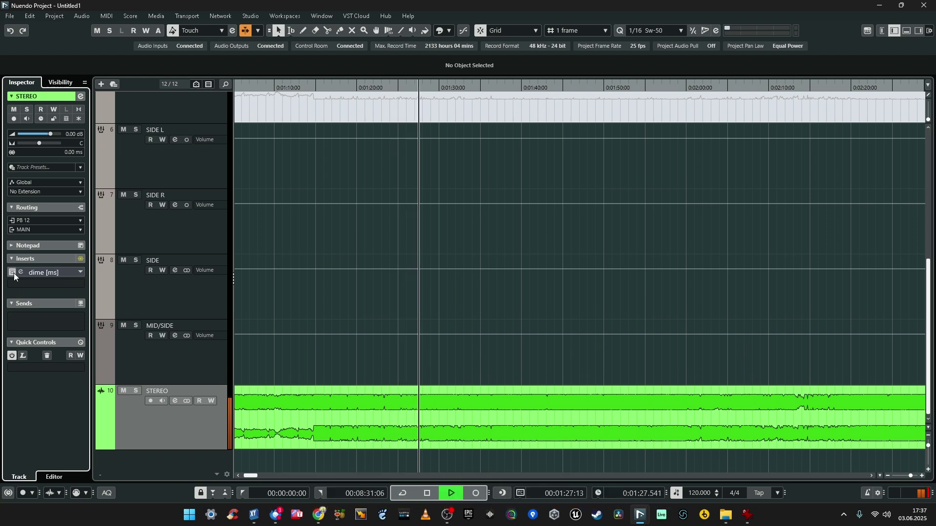
pyautogui.click(13, 273)
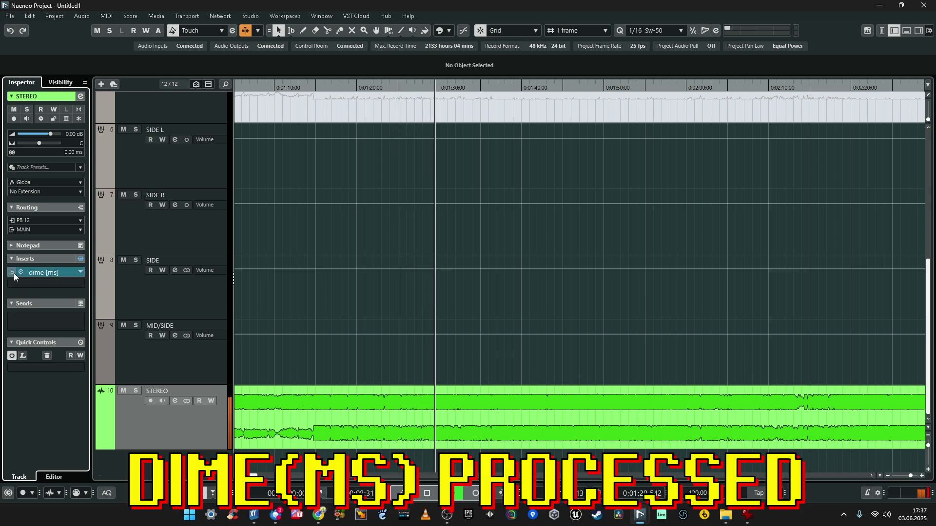
pyautogui.click(14, 273)
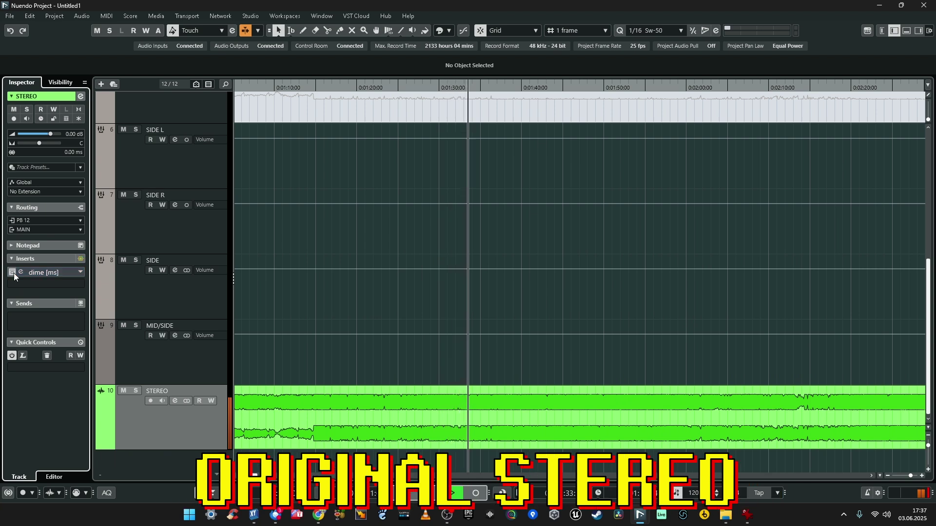
pyautogui.click(14, 273)
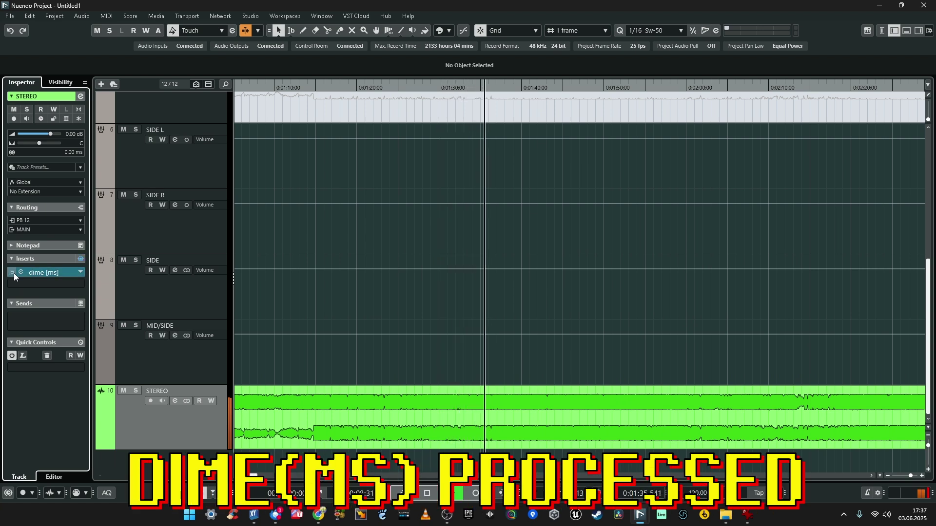